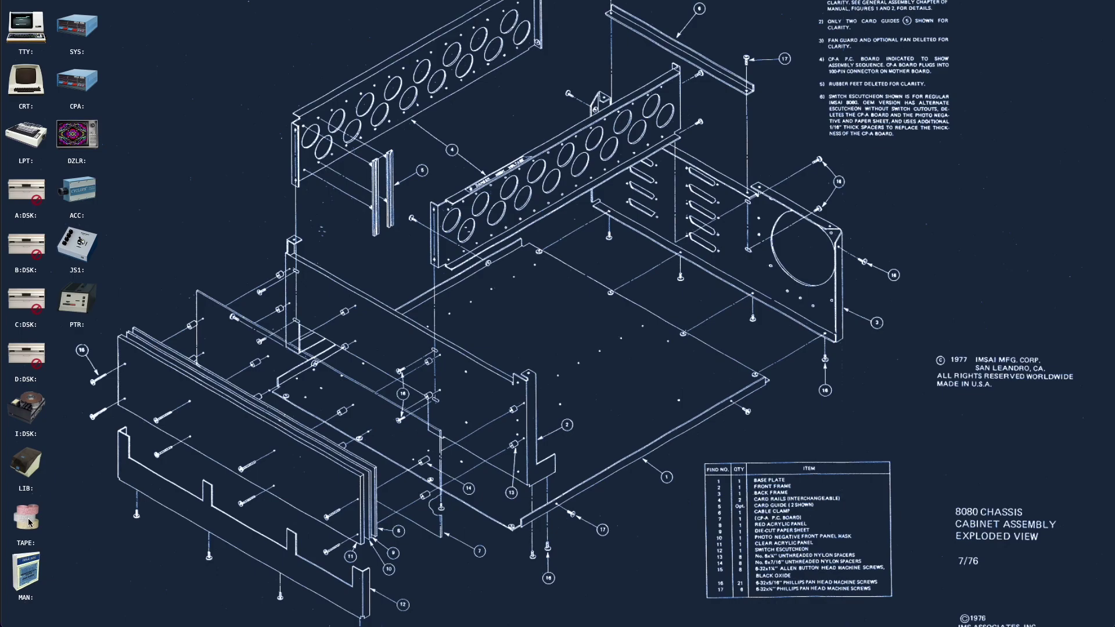
# Step: Open the SYS window and read host, network, access point, partitions and the task list
pyautogui.doubleClick(83, 28)
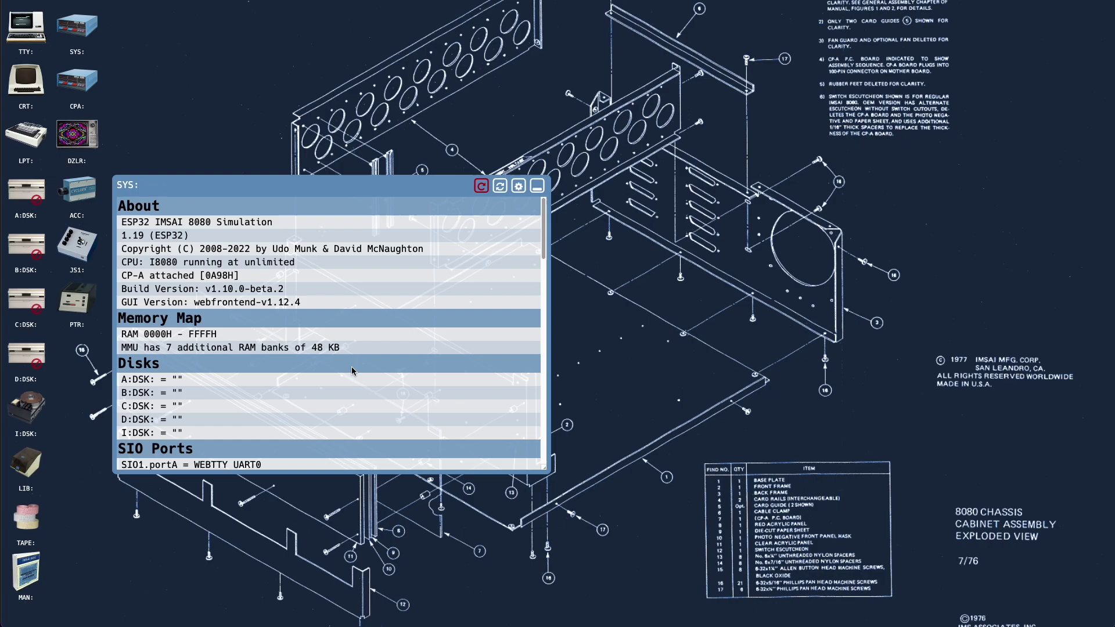
pyautogui.scroll(-1, 351, 370)
pyautogui.scroll(-6, 352, 370)
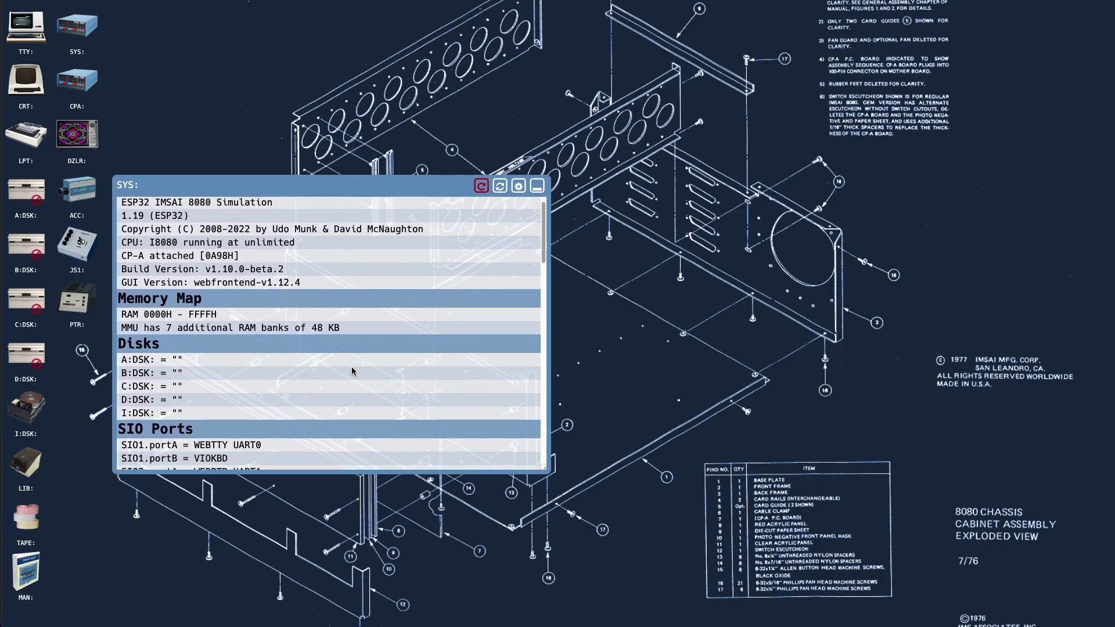
pyautogui.scroll(-1, 351, 367)
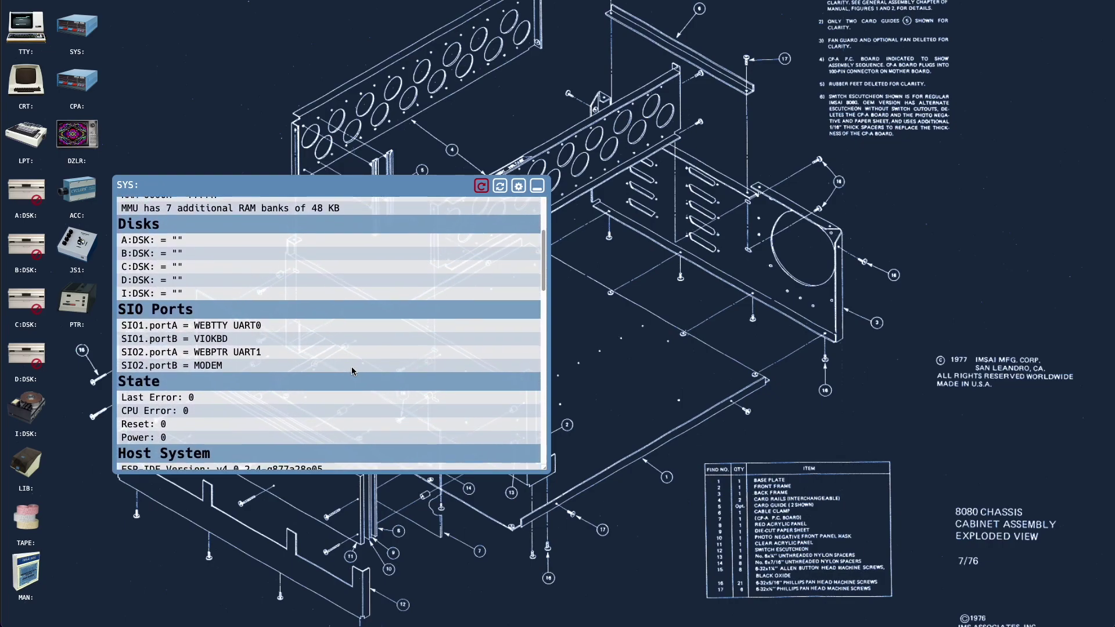
pyautogui.scroll(8, 351, 367)
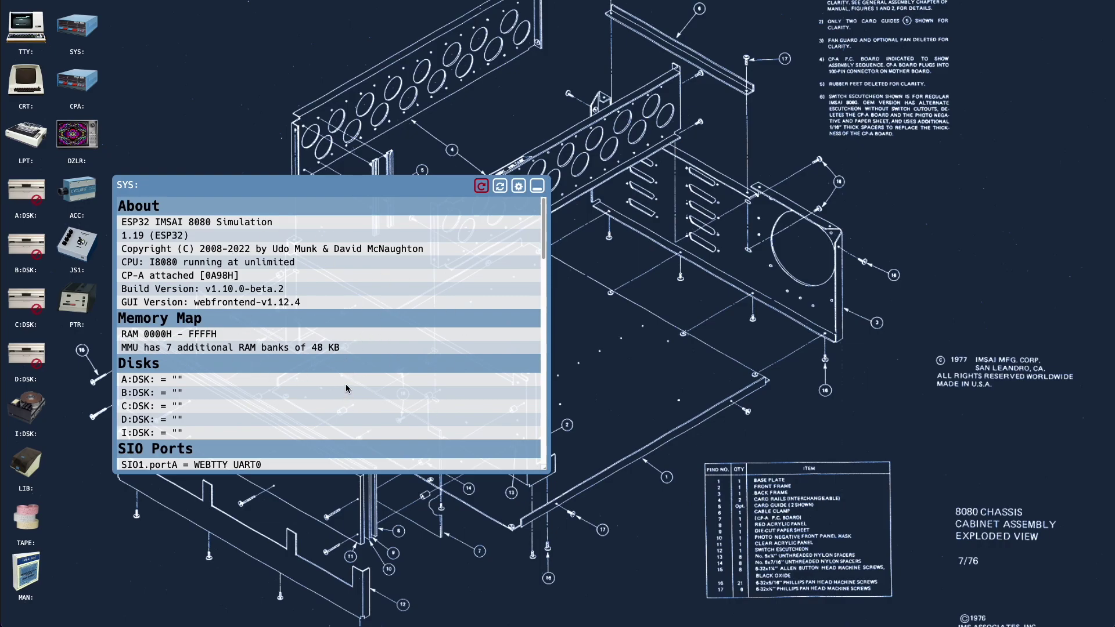
pyautogui.scroll(-5, 347, 388)
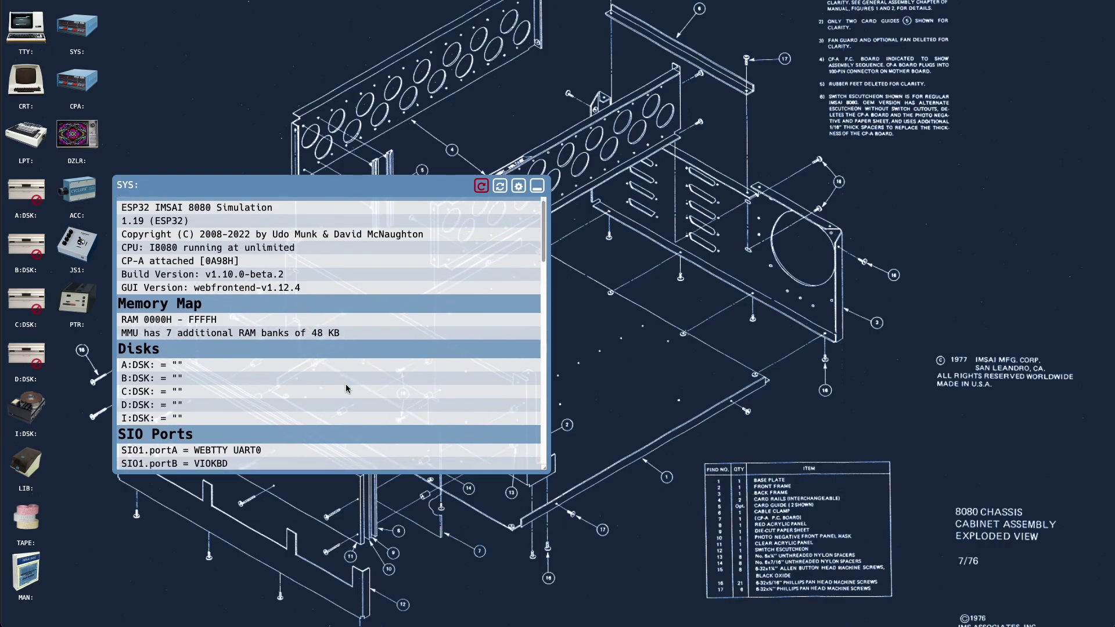
pyautogui.scroll(-4, 346, 388)
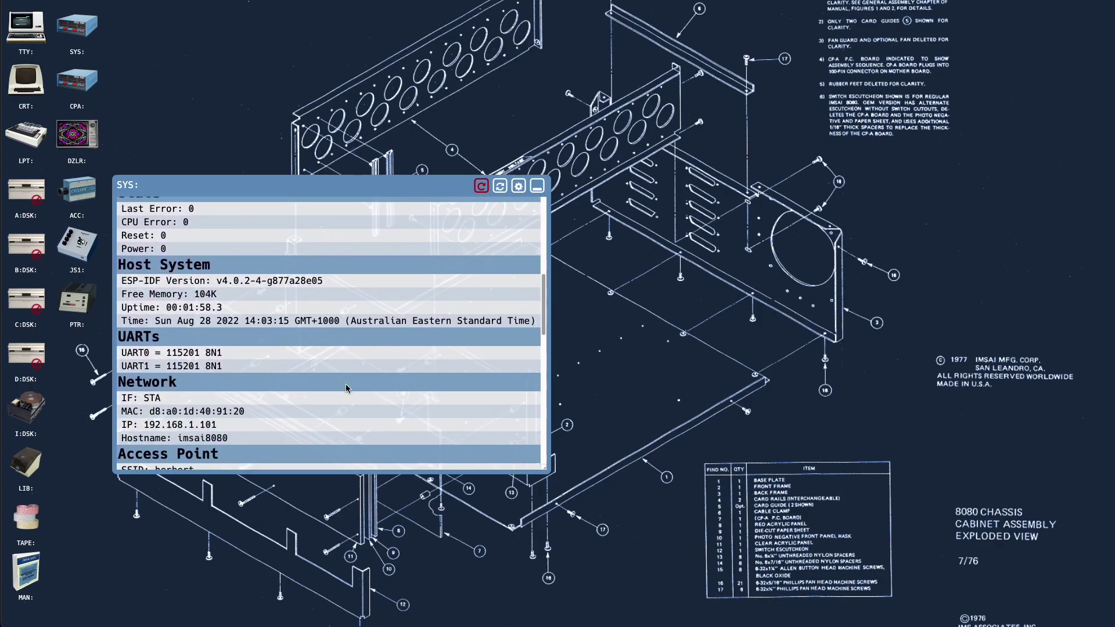
pyautogui.scroll(-6, 346, 386)
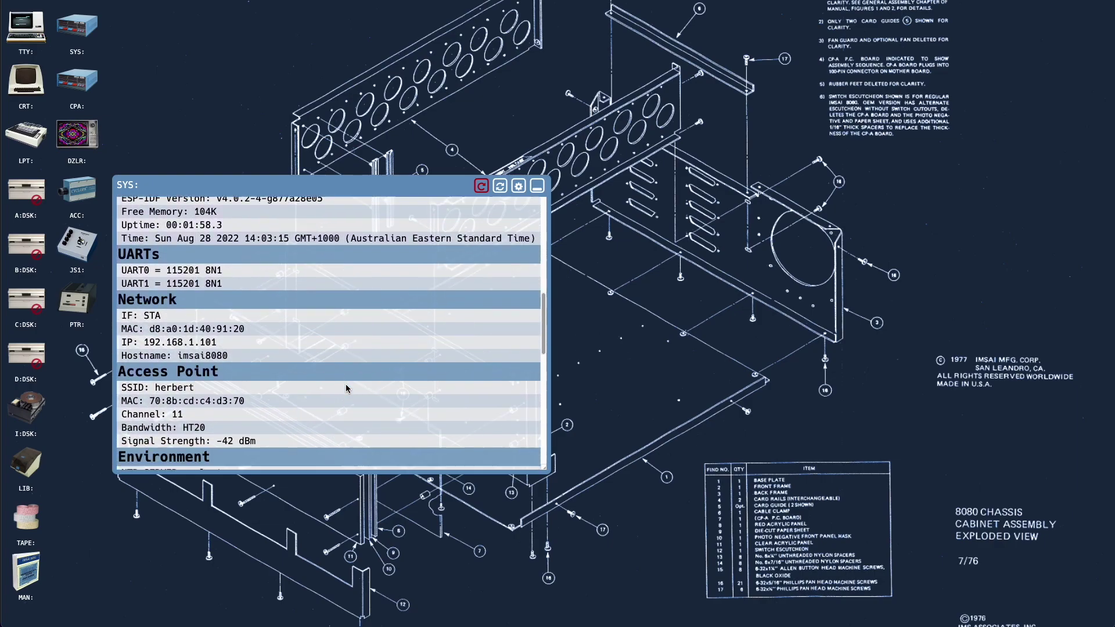
pyautogui.scroll(-3, 346, 388)
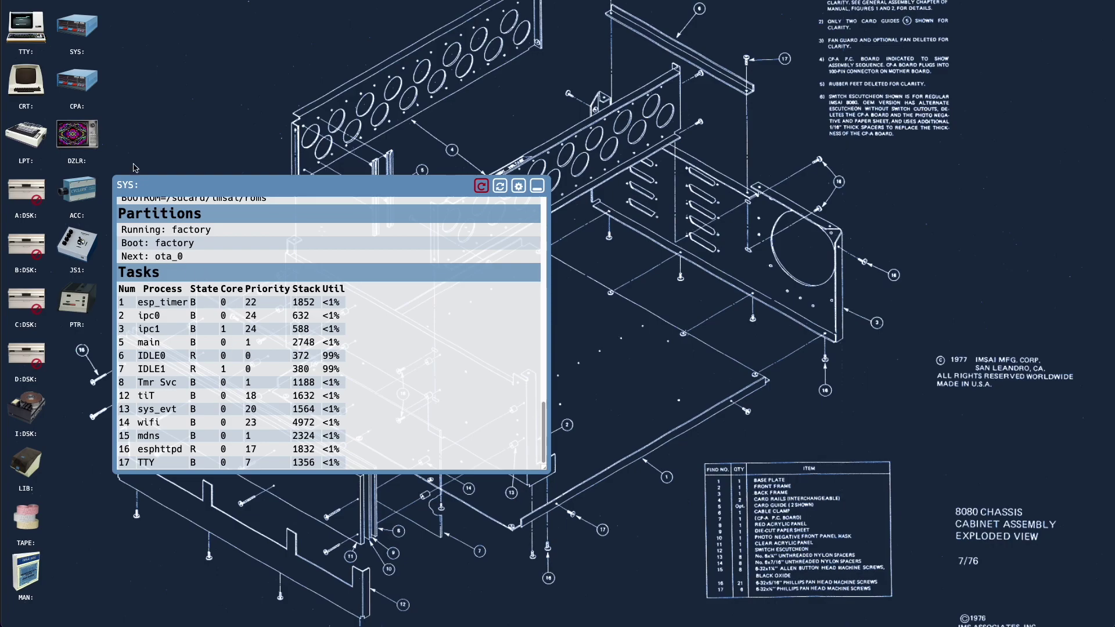
# Step: Open the CPA front panel and refresh SYS, which now shows Z80-SIM and CPA tasks
pyautogui.click(85, 82)
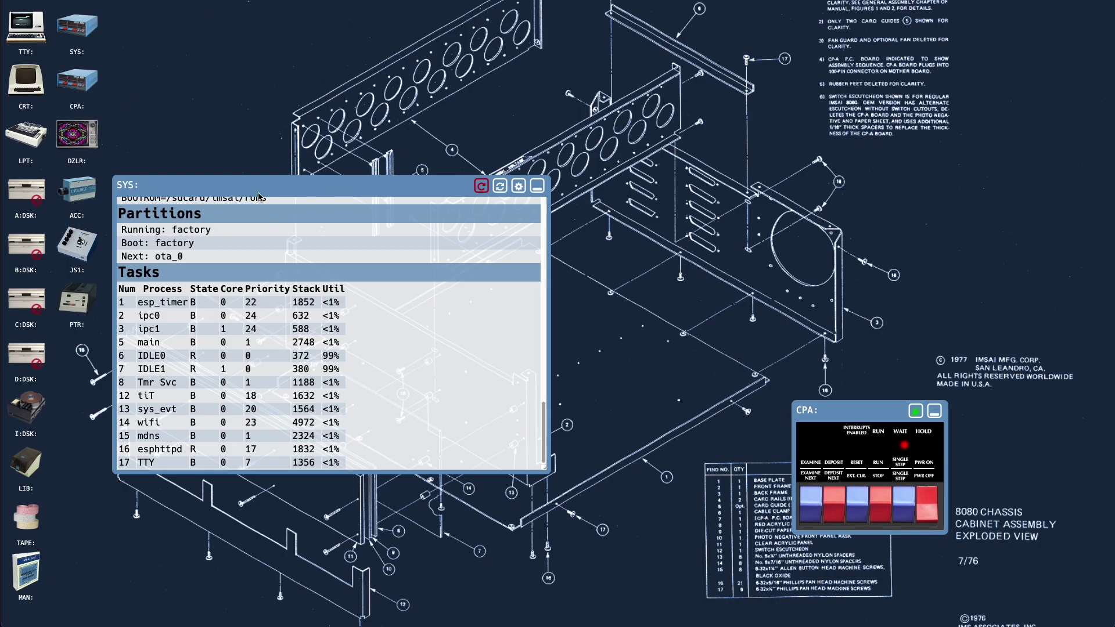
pyautogui.click(499, 186)
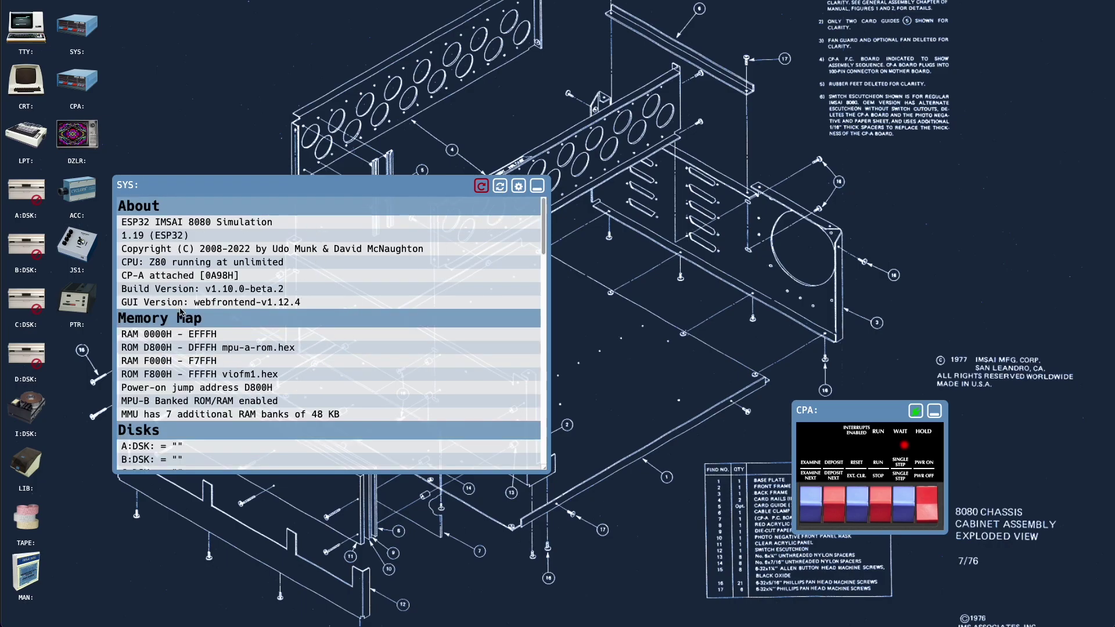
pyautogui.scroll(-1, 277, 322)
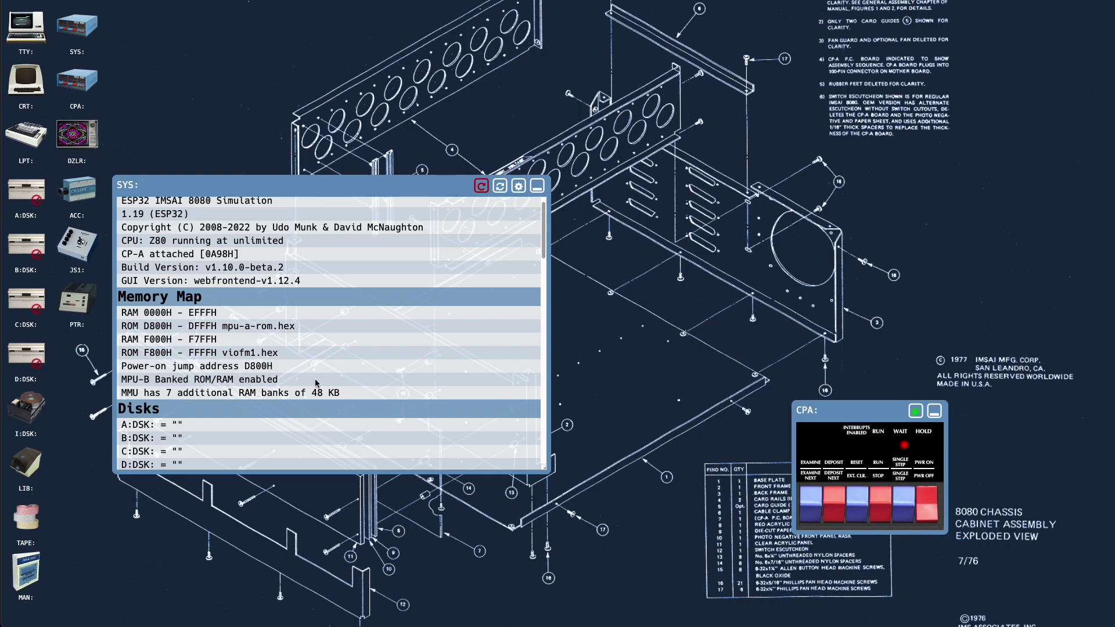
pyautogui.scroll(-15, 311, 382)
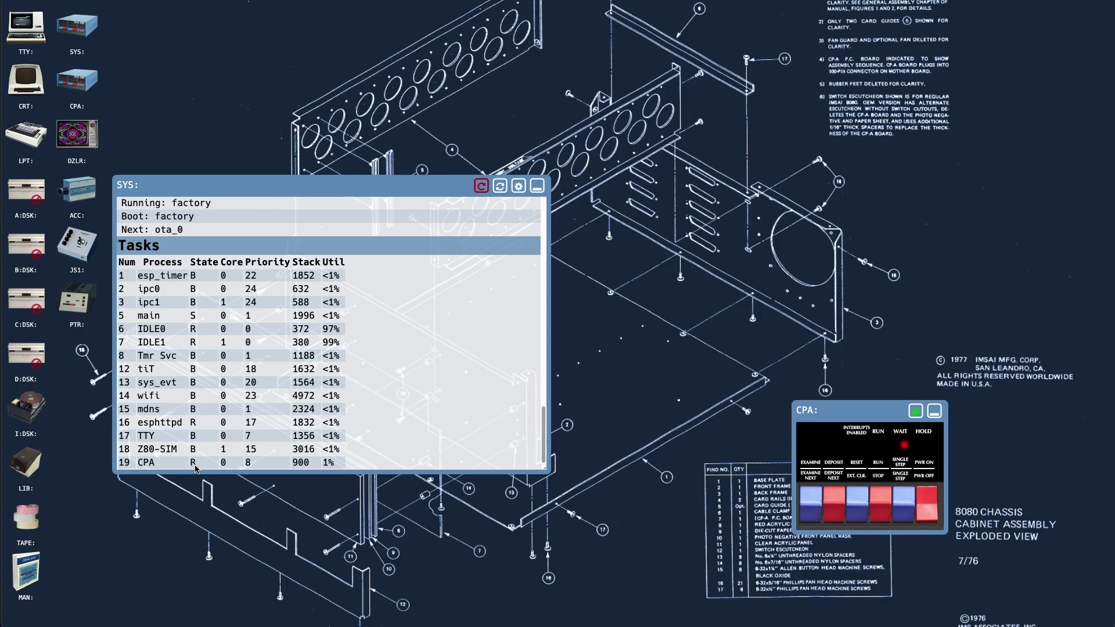
pyautogui.scroll(10, 229, 388)
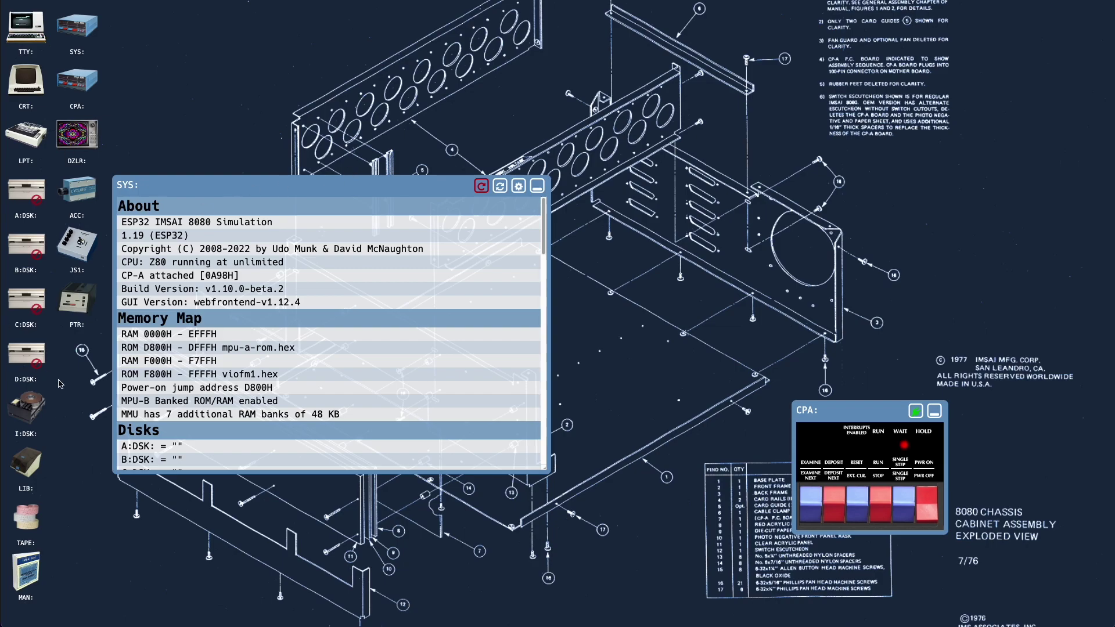
# Step: Reload the desktop and reopen the SYS window to see the mounted disks
pyautogui.scroll(-3, 256, 372)
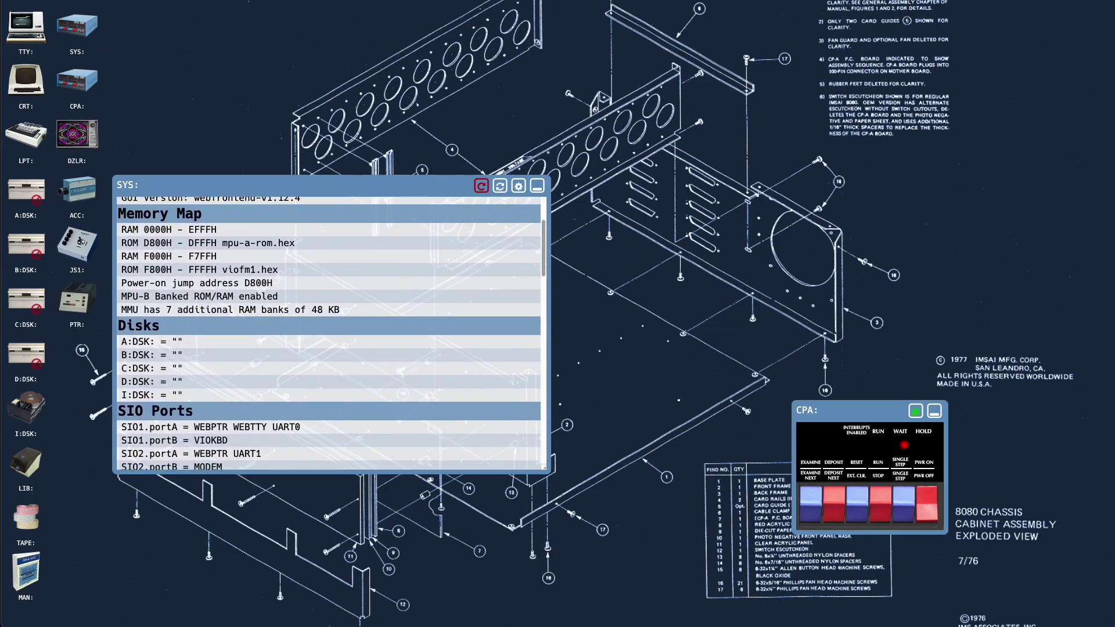
pyautogui.press('F5')
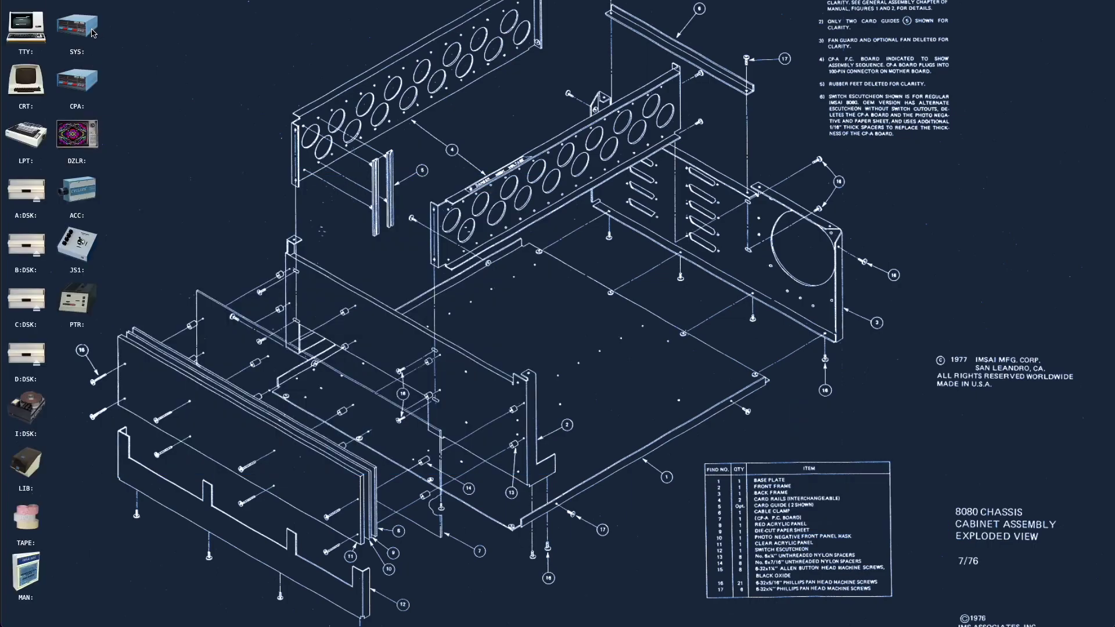
pyautogui.click(91, 33)
pyautogui.scroll(-3, 229, 310)
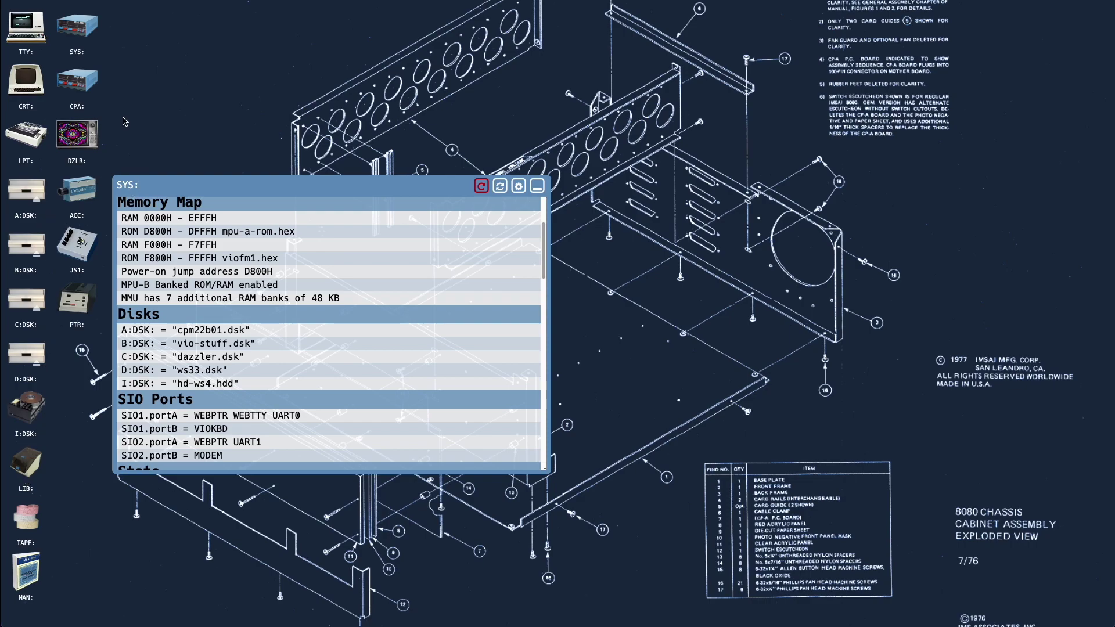
# Step: Reopen the CPA front panel and open the CRT terminal, then minimize it
pyautogui.click(77, 79)
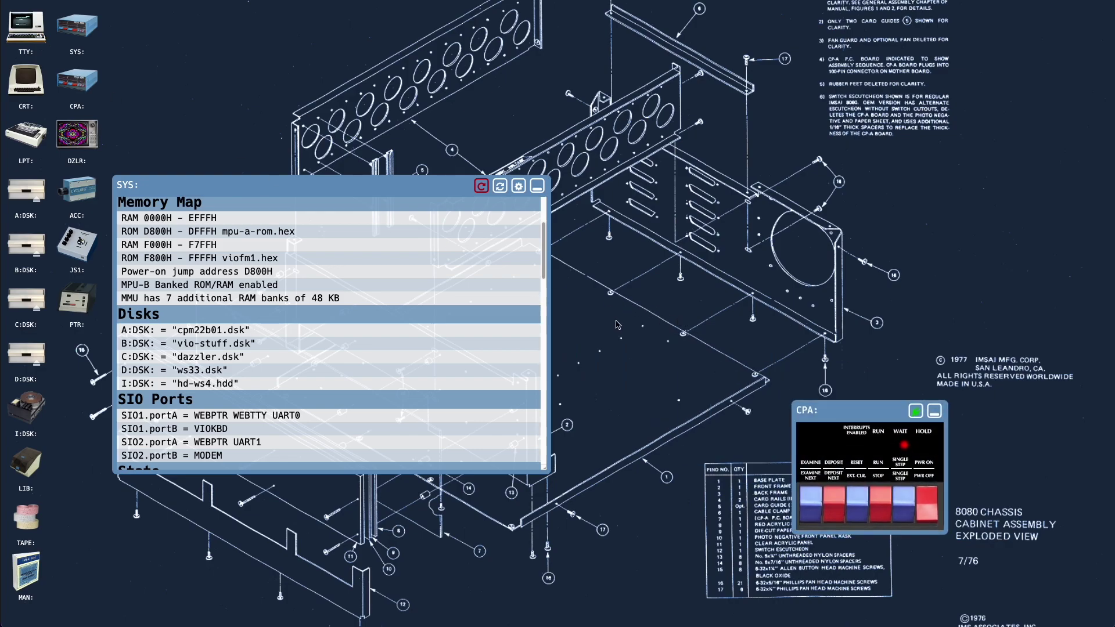
pyautogui.click(26, 81)
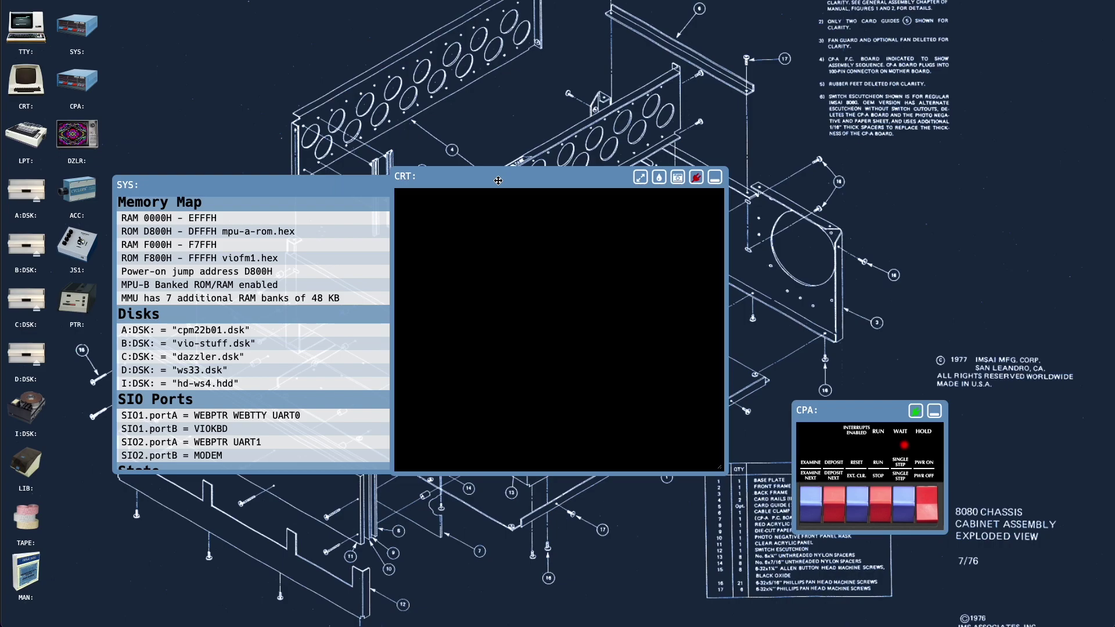
pyautogui.click(715, 178)
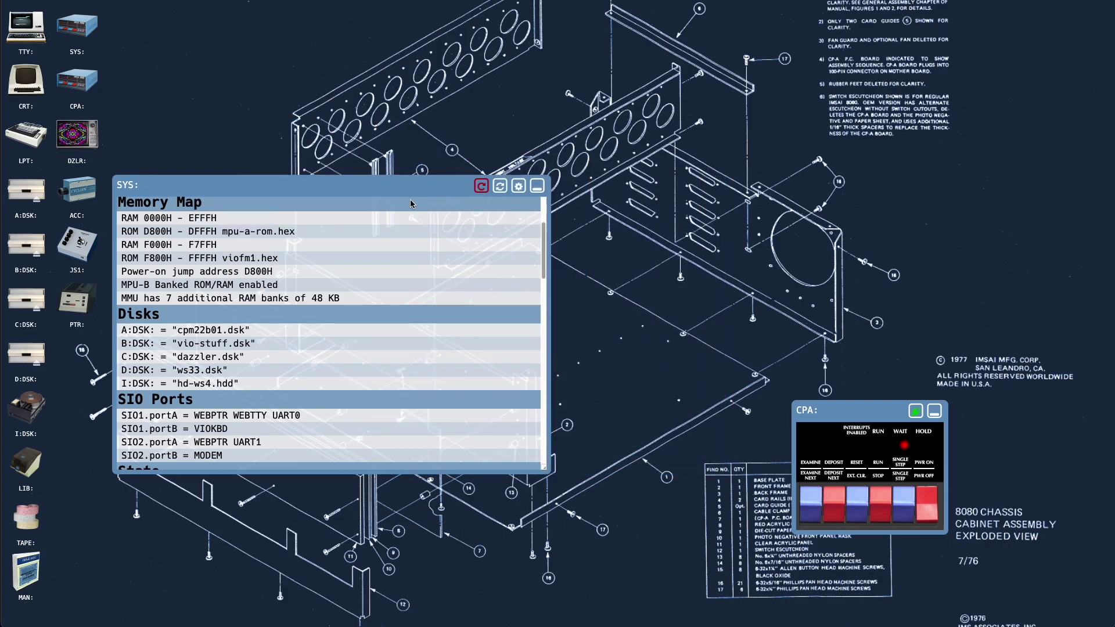
# Step: Move the SYS window to the top, enlarge it to view the MPU-B memory map, then shrink it
pyautogui.moveTo(305, 185); pyautogui.dragTo(319, 40)
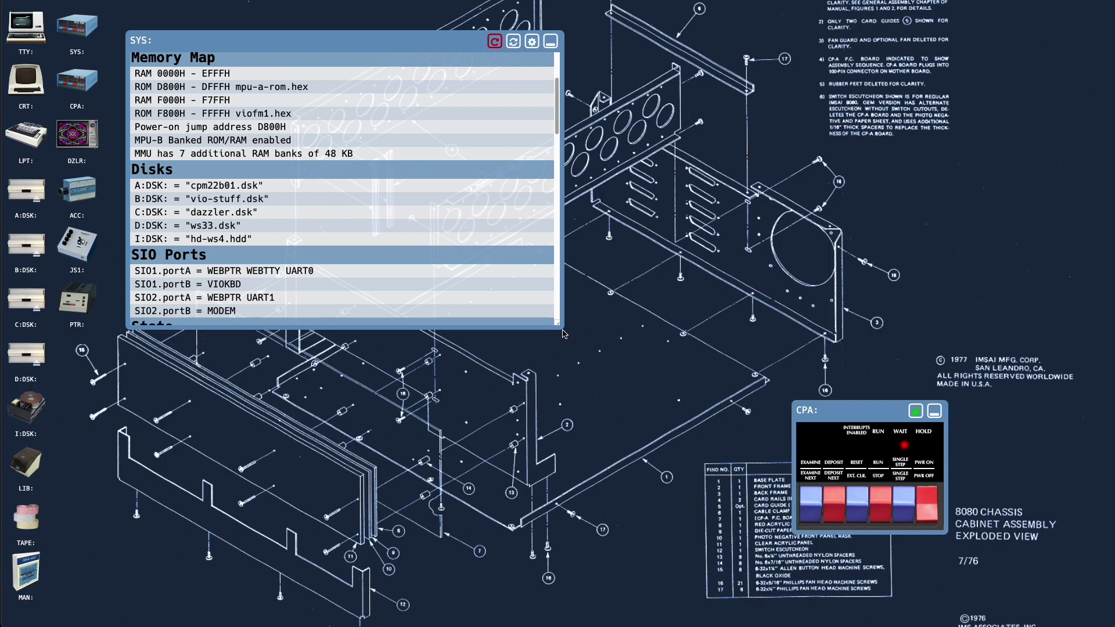
pyautogui.moveTo(557, 324); pyautogui.dragTo(566, 619)
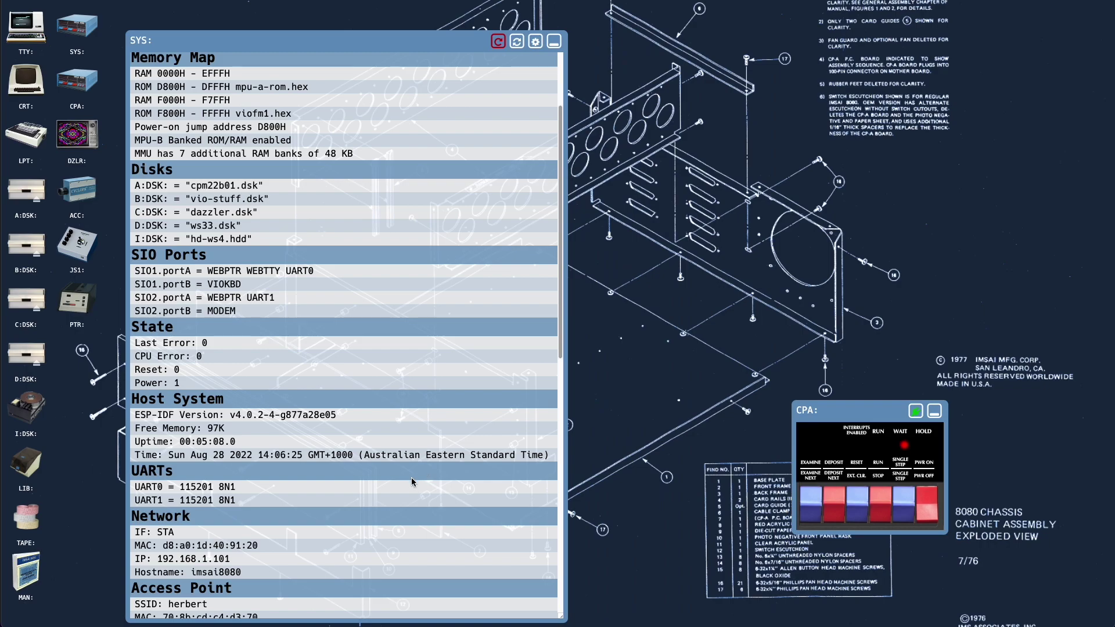
pyautogui.scroll(-7, 409, 474)
pyautogui.scroll(-4, 409, 474)
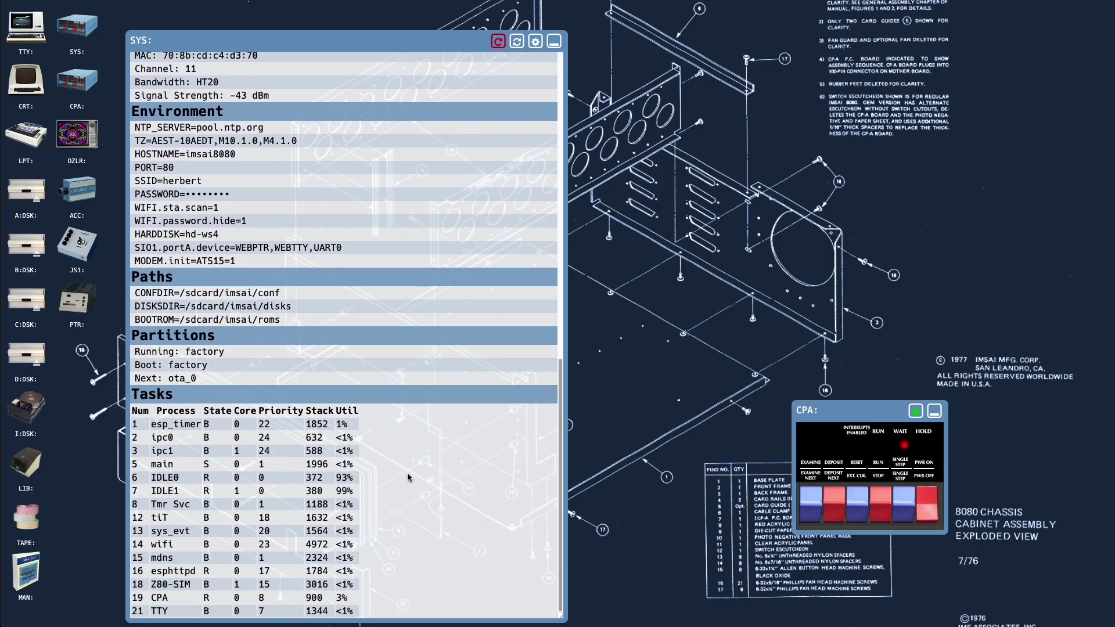
pyautogui.scroll(11, 407, 473)
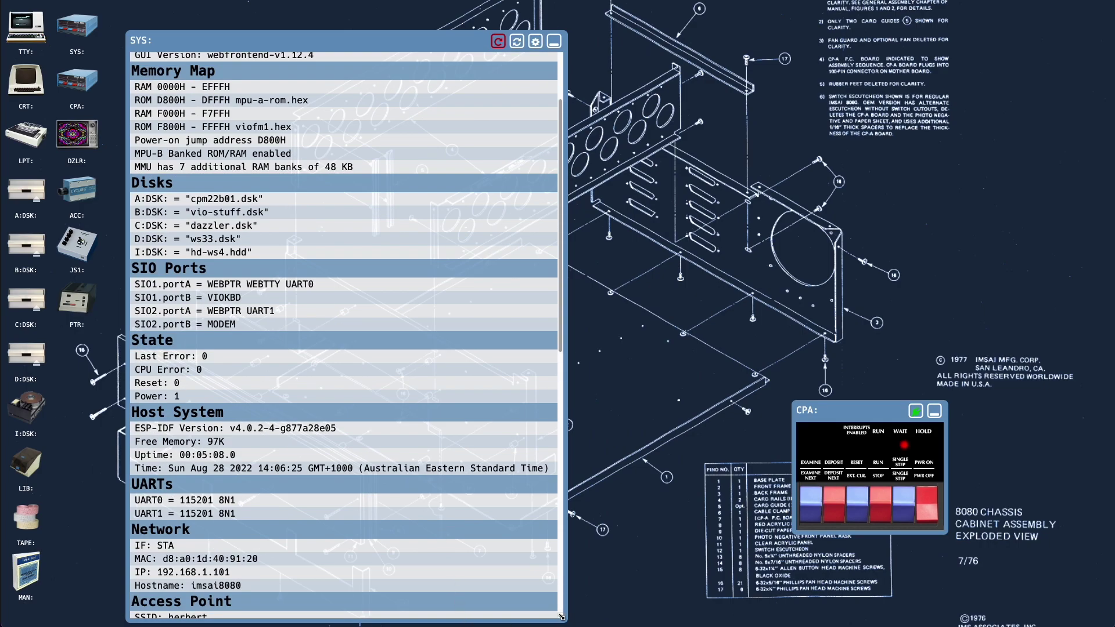
pyautogui.moveTo(561, 617); pyautogui.dragTo(474, 349)
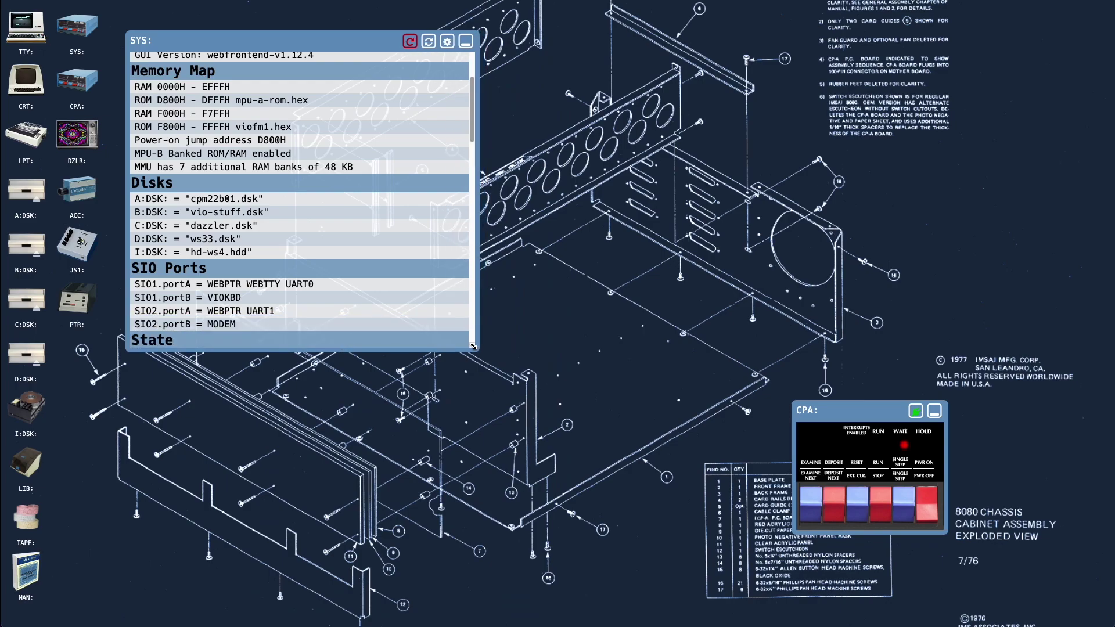
# Step: Close SYS, open the CRT terminal, run the CPU and list drive A with DIR
pyautogui.click(465, 42)
pyautogui.doubleClick(26, 94)
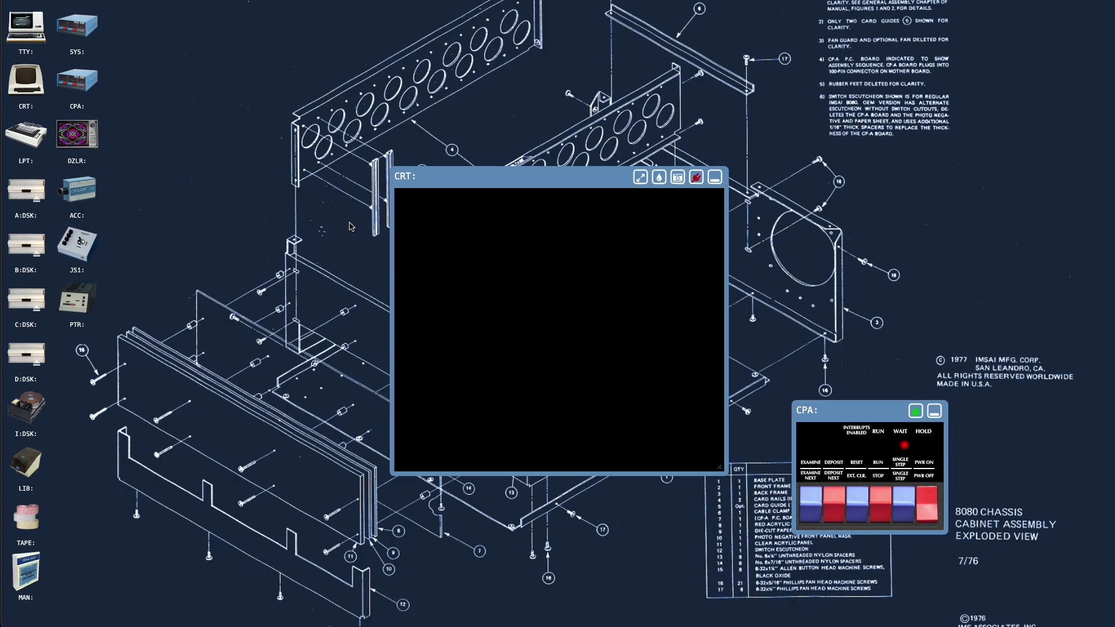
pyautogui.click(883, 497)
pyautogui.click(697, 179)
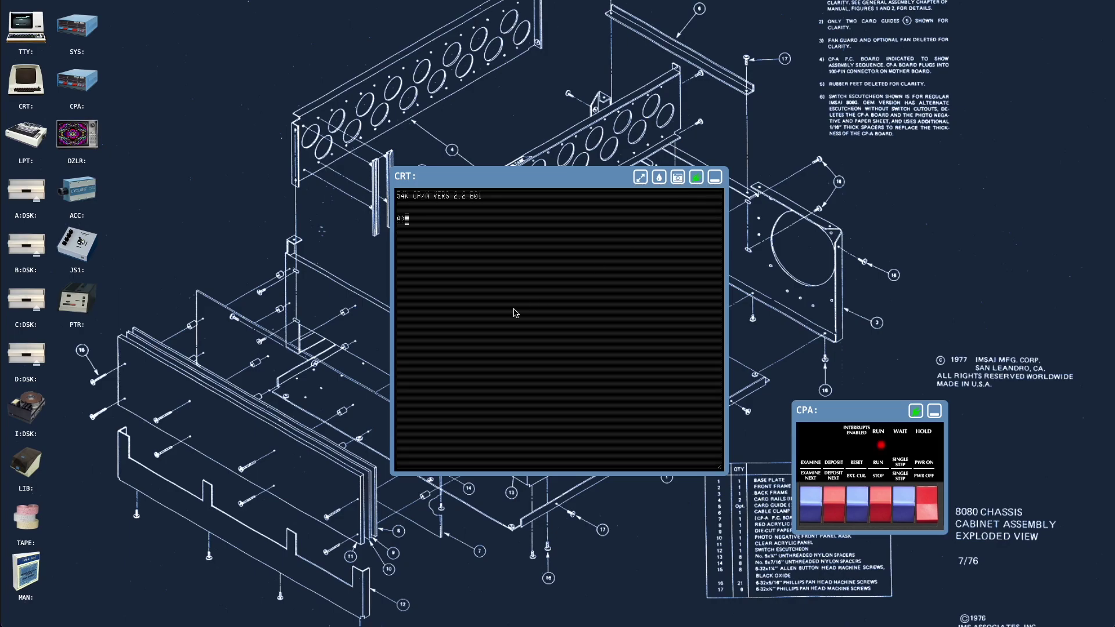
pyautogui.write('DIR')
pyautogui.press('Return')
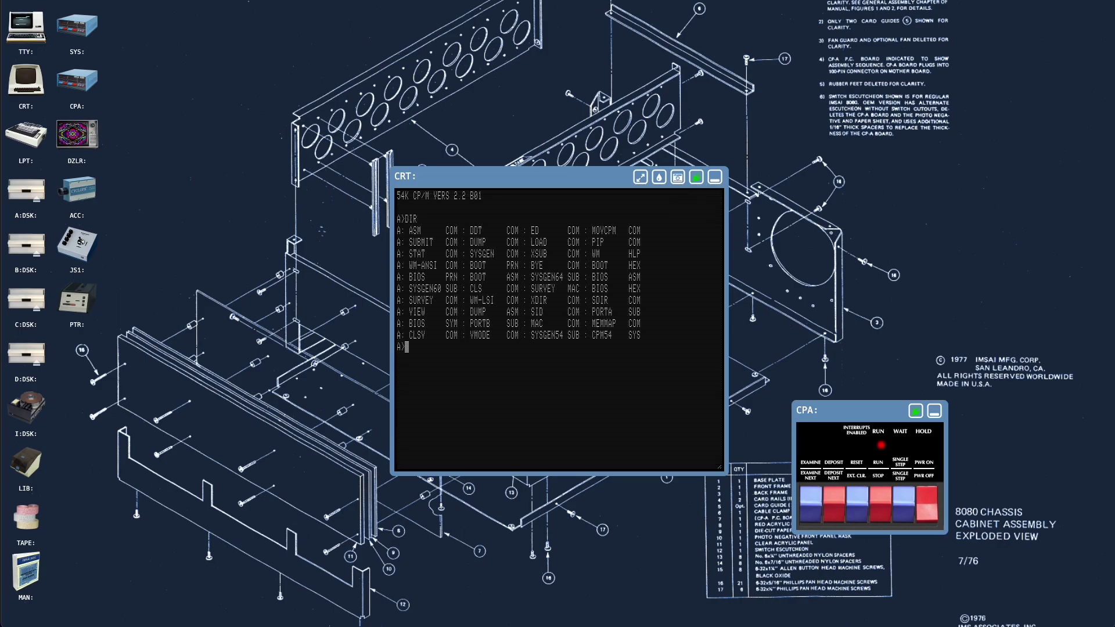
# Step: Move and enlarge the CRT terminal, view it full screen, then exit full screen
pyautogui.moveTo(503, 180); pyautogui.dragTo(261, 32)
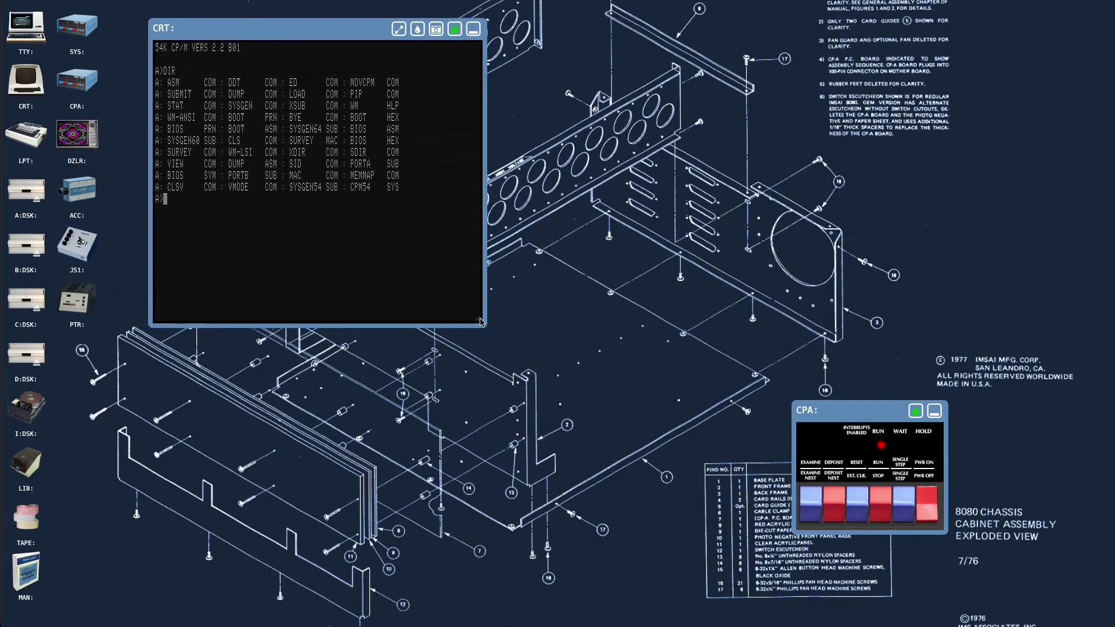
pyautogui.moveTo(479, 320); pyautogui.dragTo(568, 278)
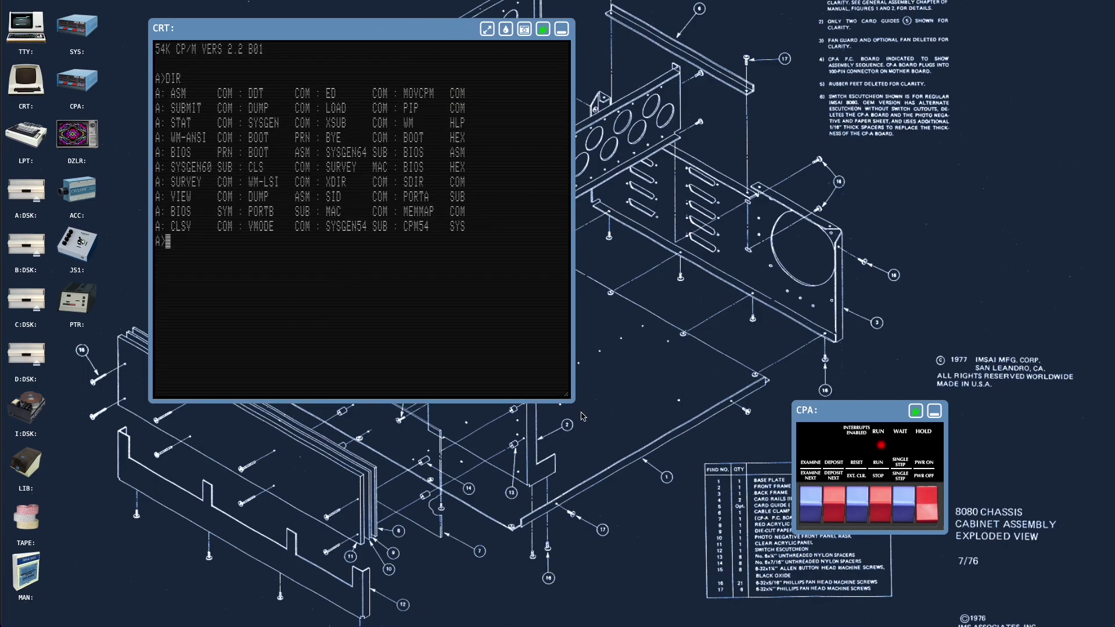
pyautogui.moveTo(568, 398); pyautogui.dragTo(486, 362)
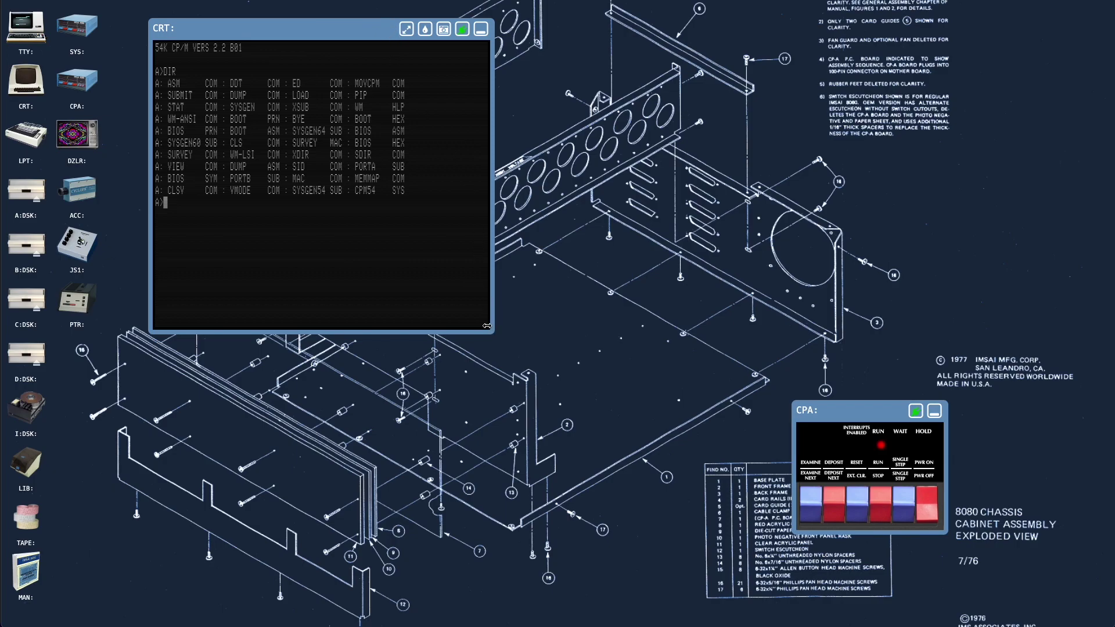
pyautogui.moveTo(487, 326); pyautogui.dragTo(697, 409)
pyautogui.click(616, 29)
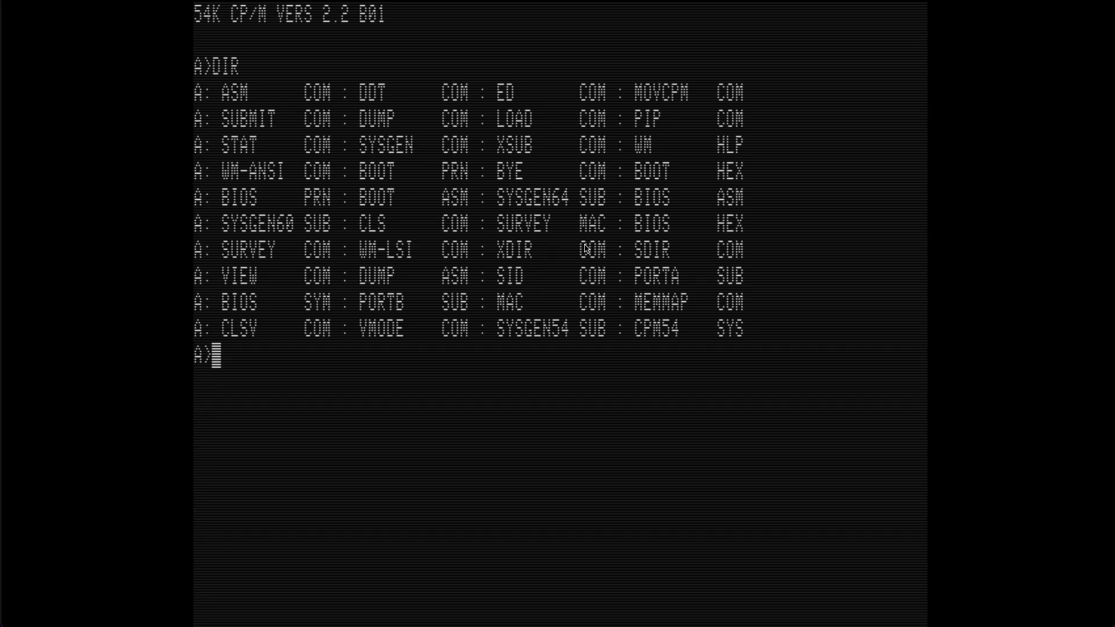
pyautogui.press('Escape')
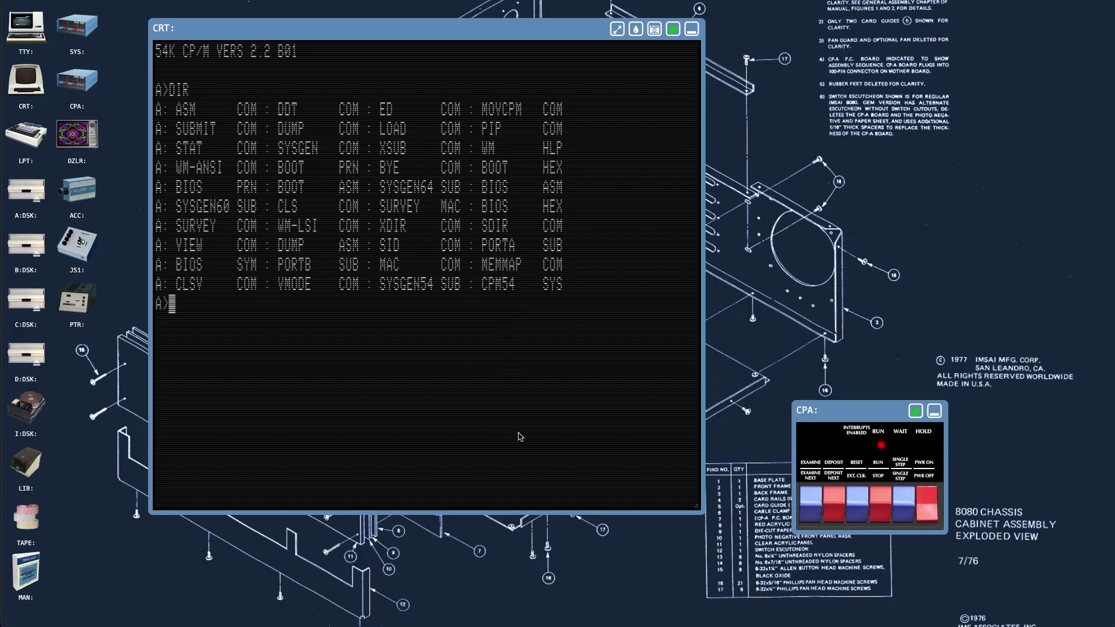
# Step: Open the Dazzler display and position it beside the CRT terminal
pyautogui.moveTo(365, 29); pyautogui.dragTo(336, 22)
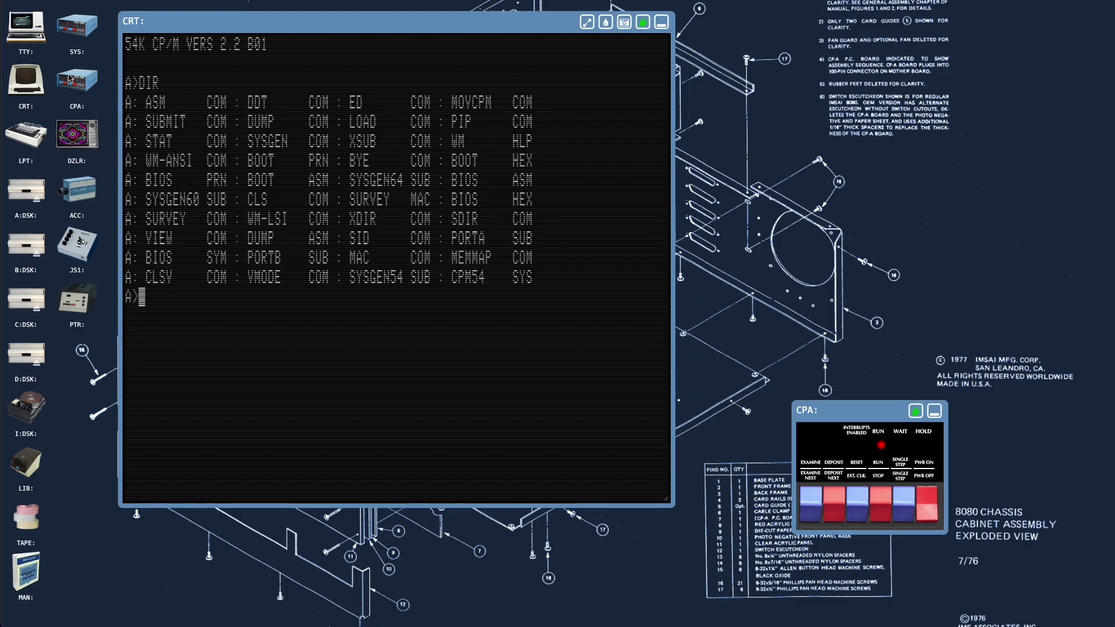
pyautogui.doubleClick(80, 133)
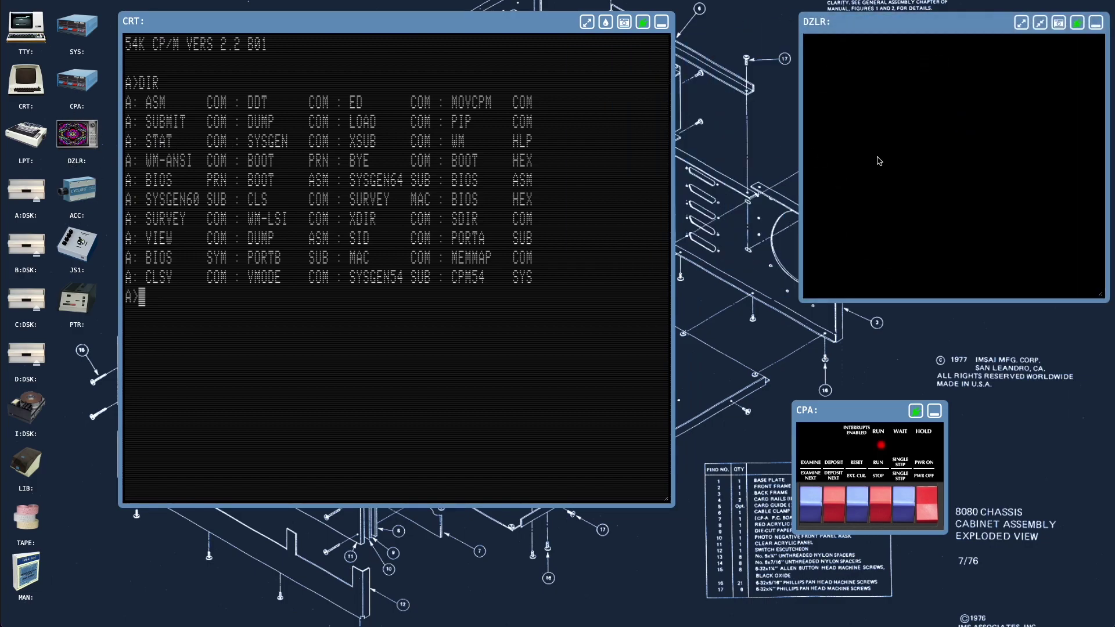
pyautogui.moveTo(887, 26); pyautogui.dragTo(722, 22)
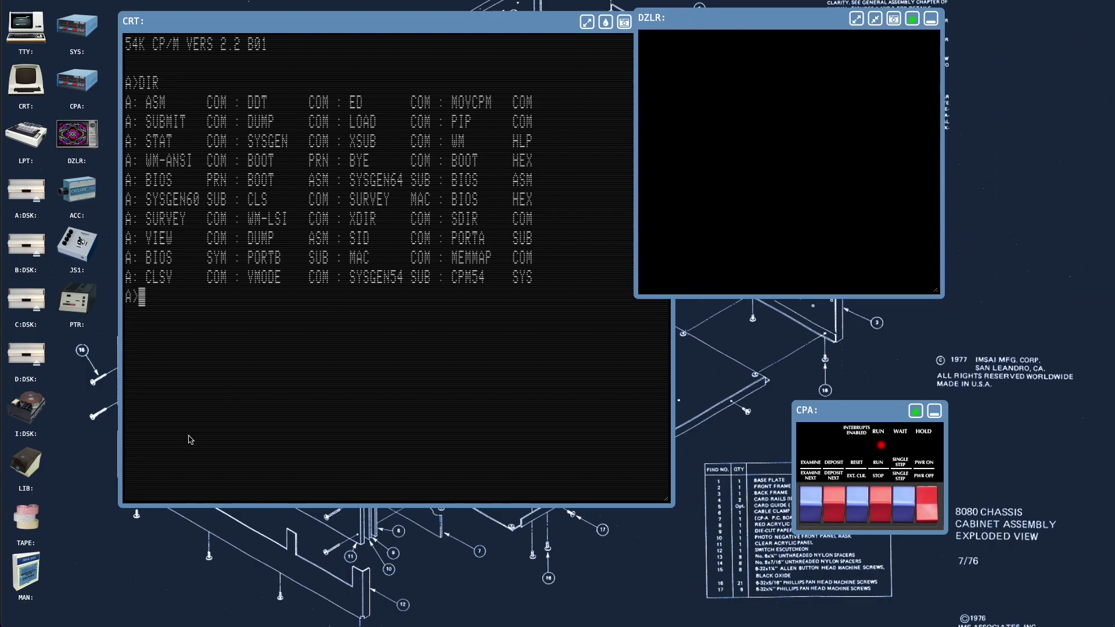
pyautogui.click(239, 382)
# Step: Switch to drive C, run KSCOPE on the Dazzler, then quit back to the C> prompt
pyautogui.write('C:')
pyautogui.press('Return')
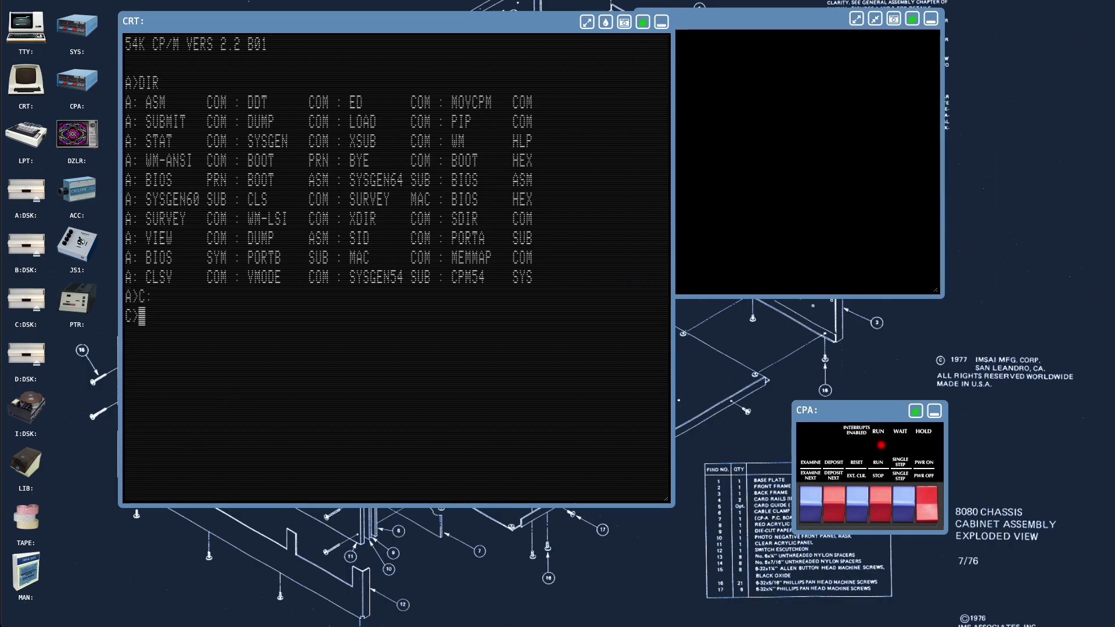
pyautogui.write('KSCPE')
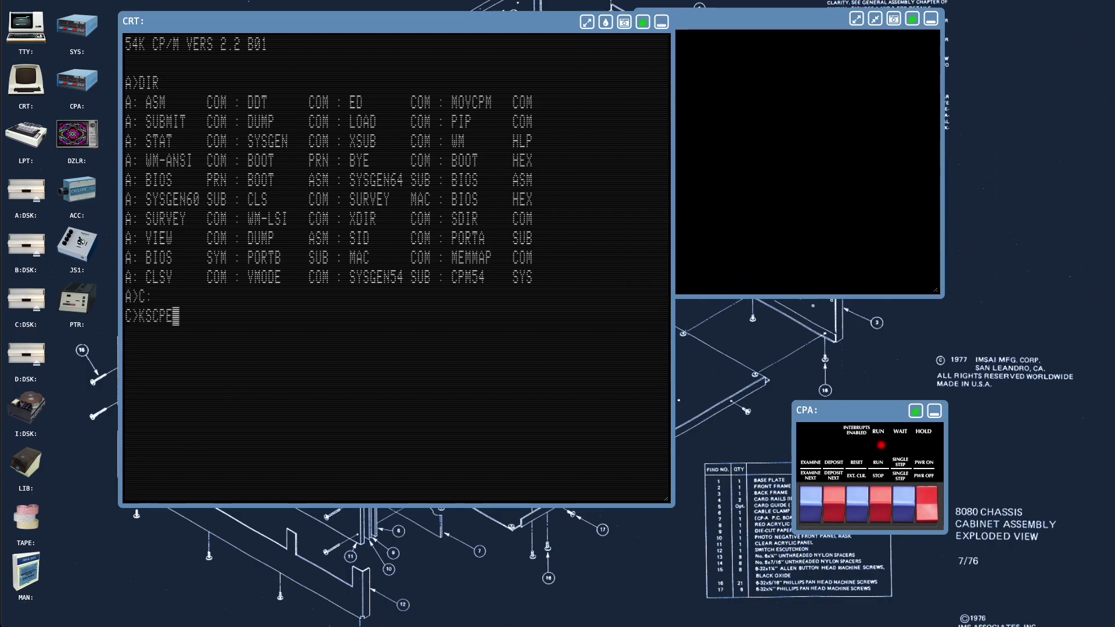
pyautogui.press('Return')
pyautogui.write('KSCOPE')
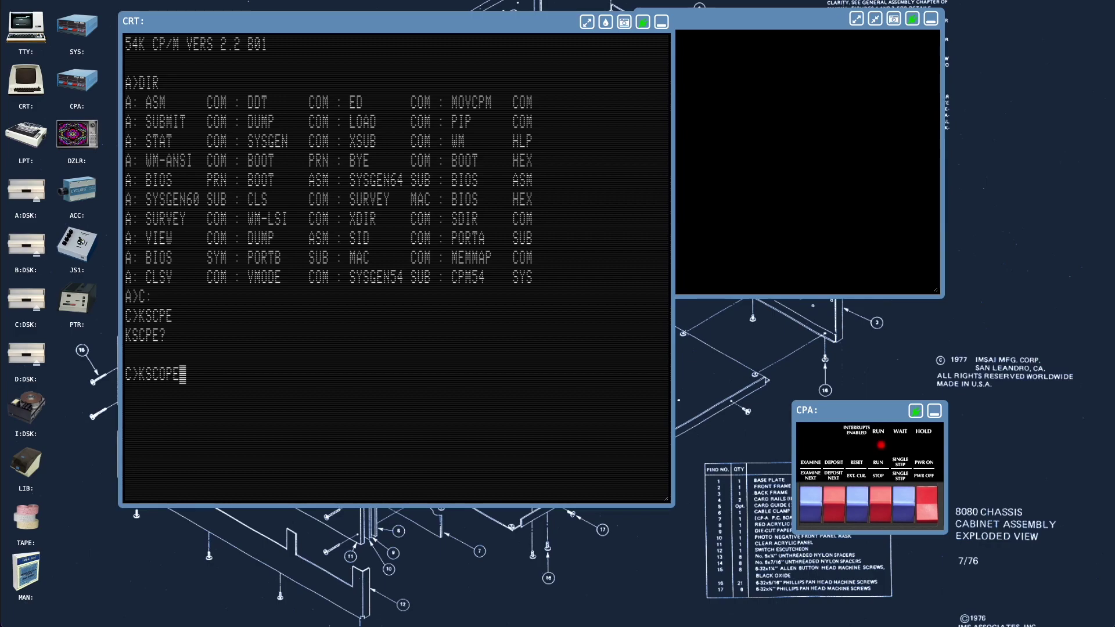
pyautogui.press('Return')
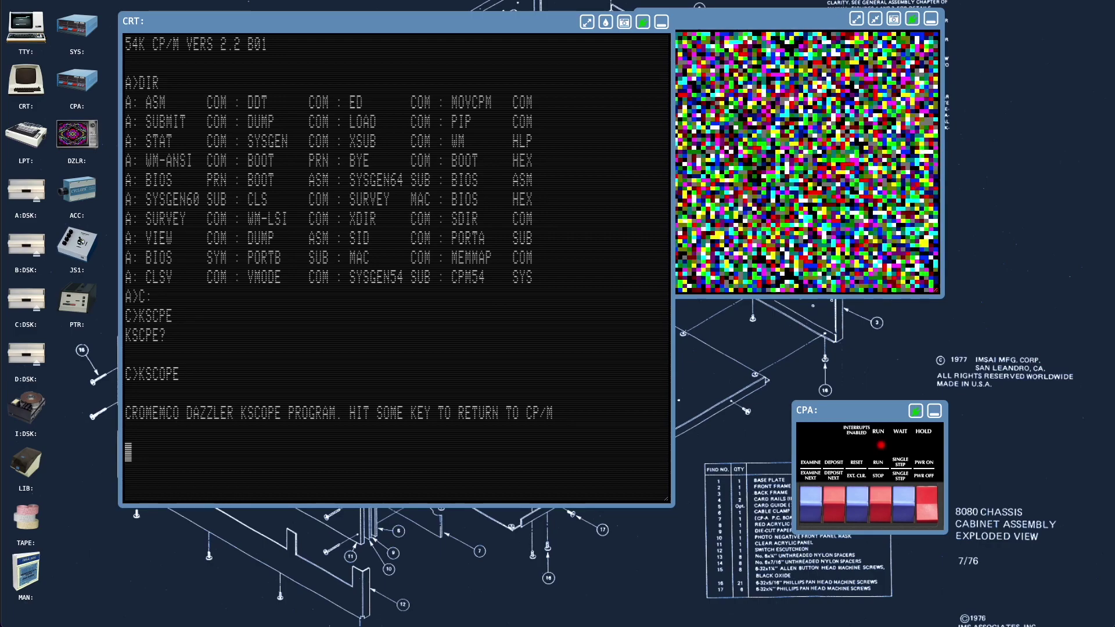
pyautogui.moveTo(783, 19); pyautogui.dragTo(581, 16)
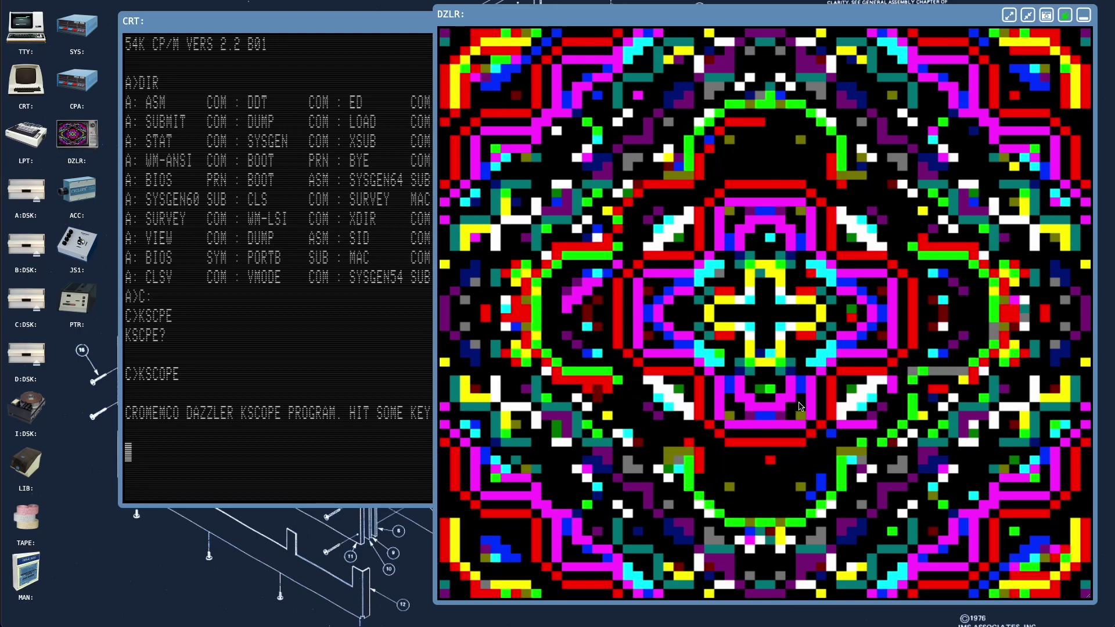
pyautogui.click(360, 454)
pyautogui.press('Return')
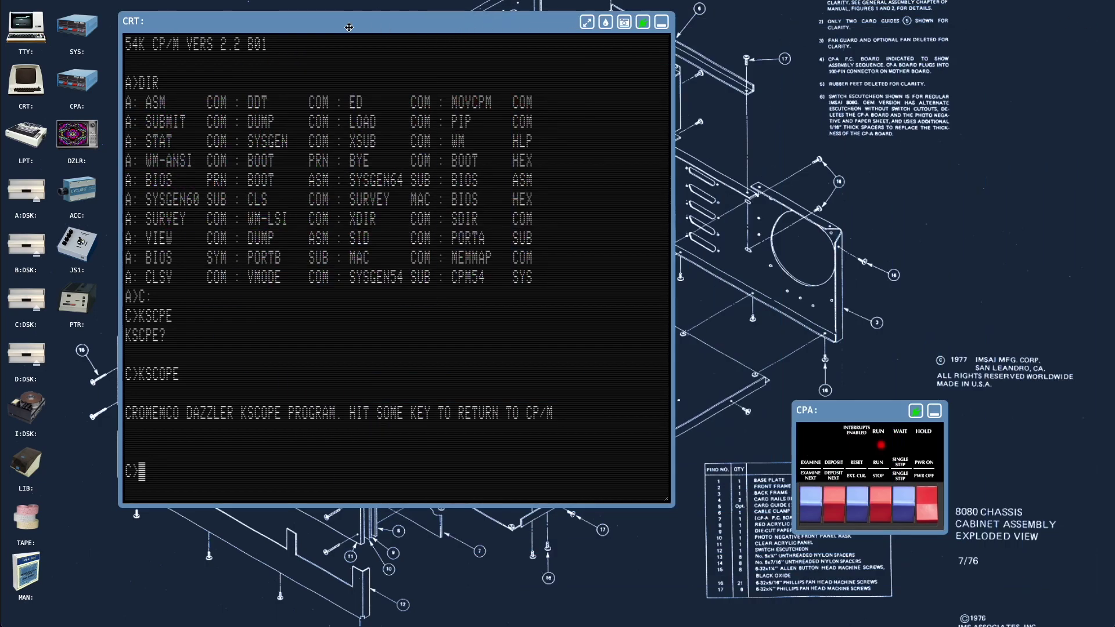
# Step: Open the TTY terminal, switch to drive A and redirect the console with STAT CON:=TTY:
pyautogui.moveTo(348, 27); pyautogui.dragTo(351, 120)
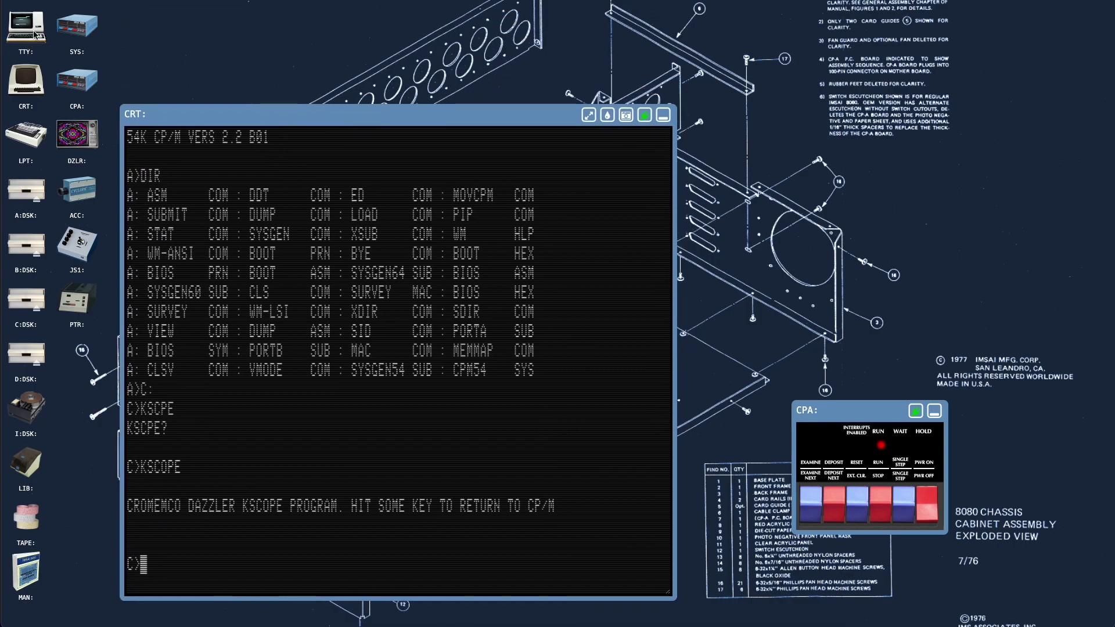
pyautogui.doubleClick(36, 33)
pyautogui.click(397, 539)
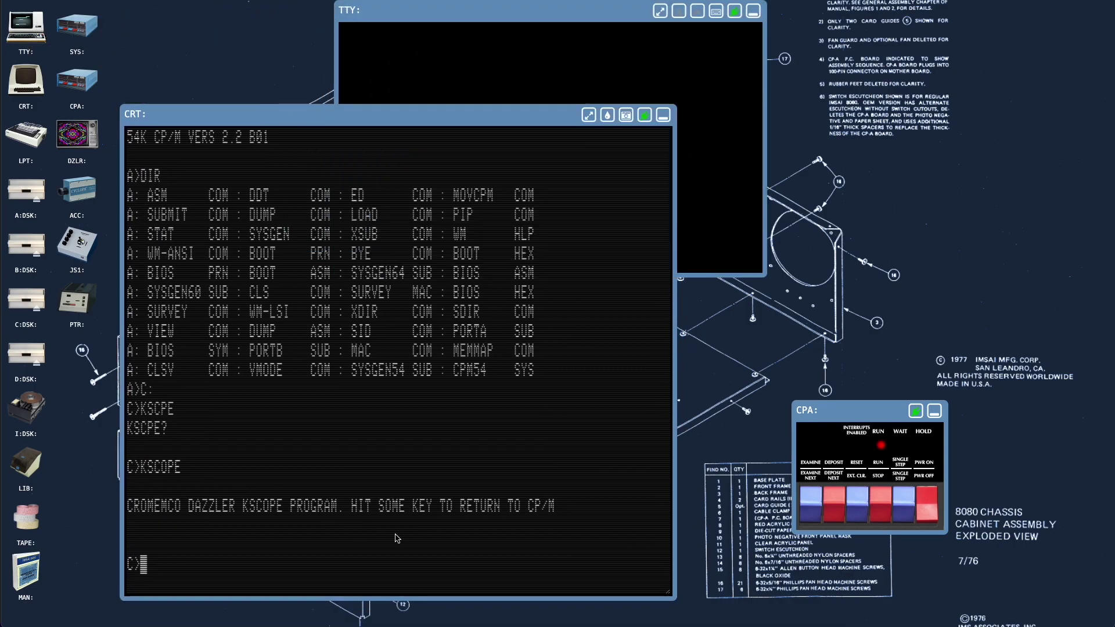
pyautogui.write('A:')
pyautogui.press('Return')
pyautogui.write('STAT ')
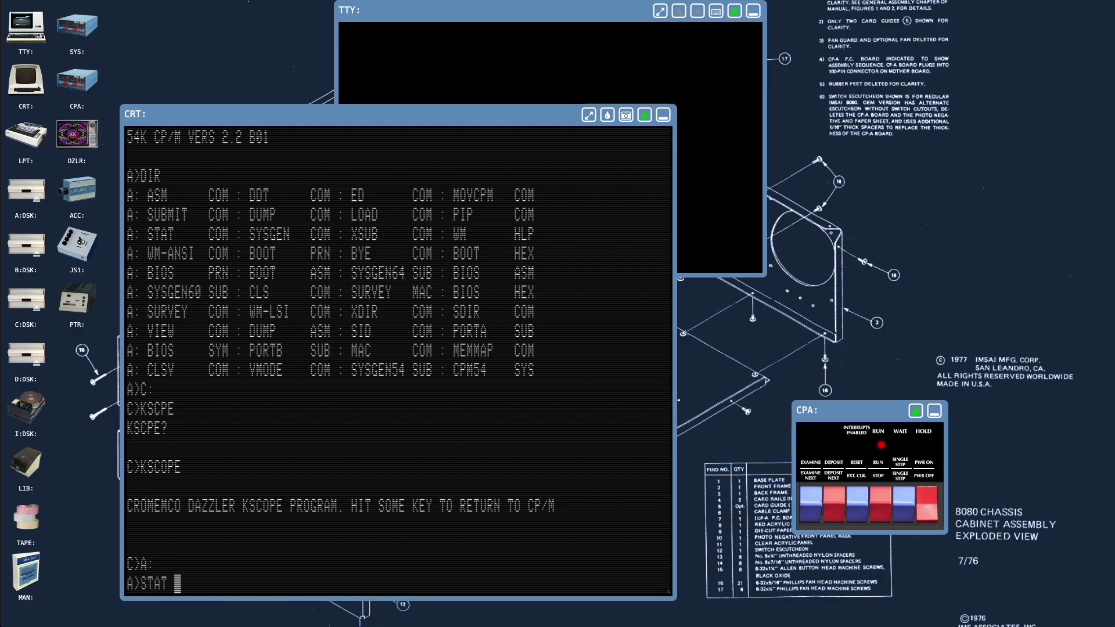
pyautogui.write('CON:')
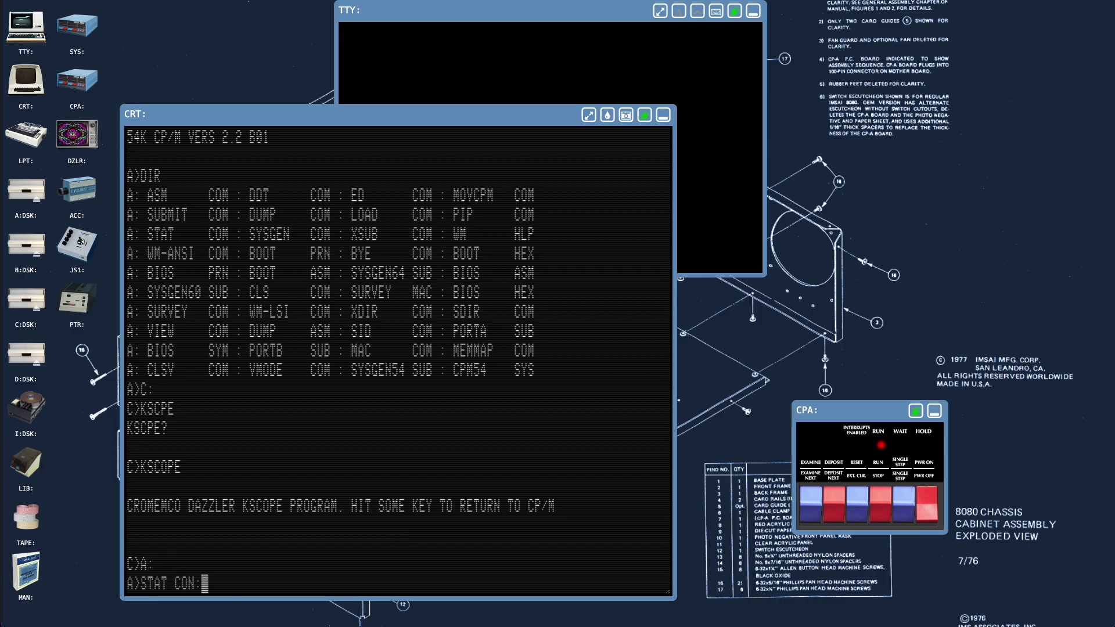
pyautogui.write('=TTY:')
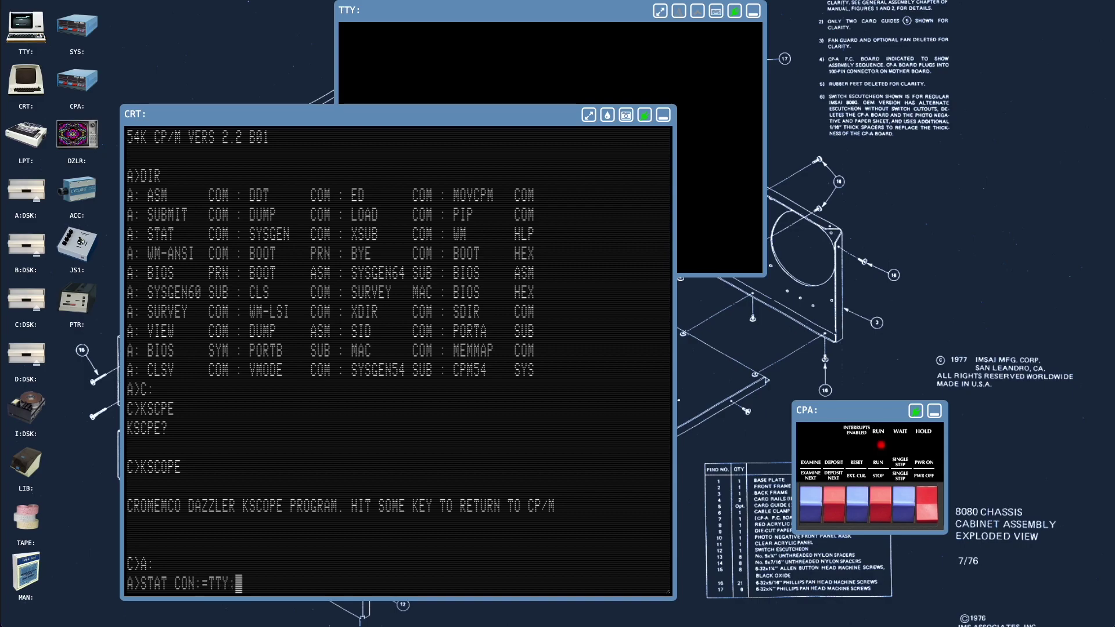
pyautogui.press('Return')
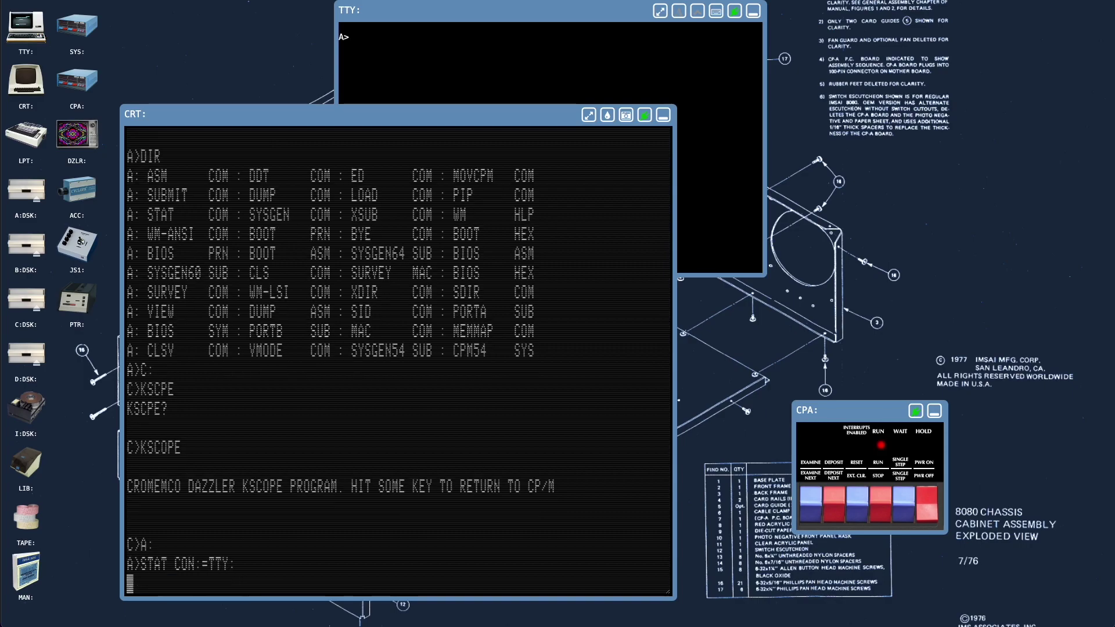
# Step: Run dir in the TTY terminal to list drive A's files
pyautogui.click(475, 64)
pyautogui.write('d')
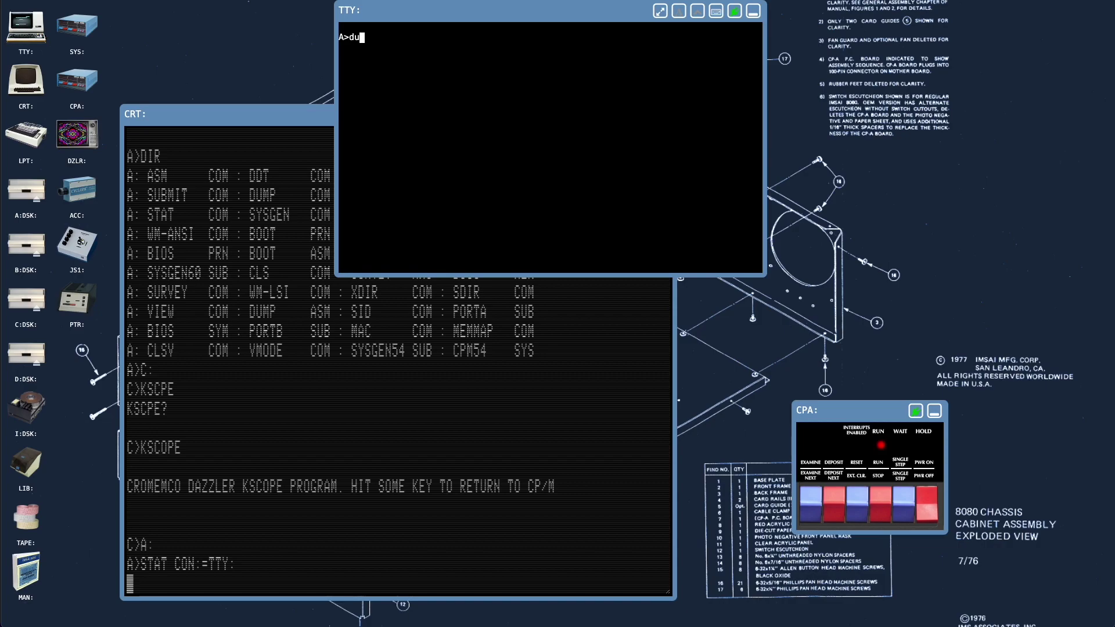
pyautogui.write('ir')
pyautogui.press('Return')
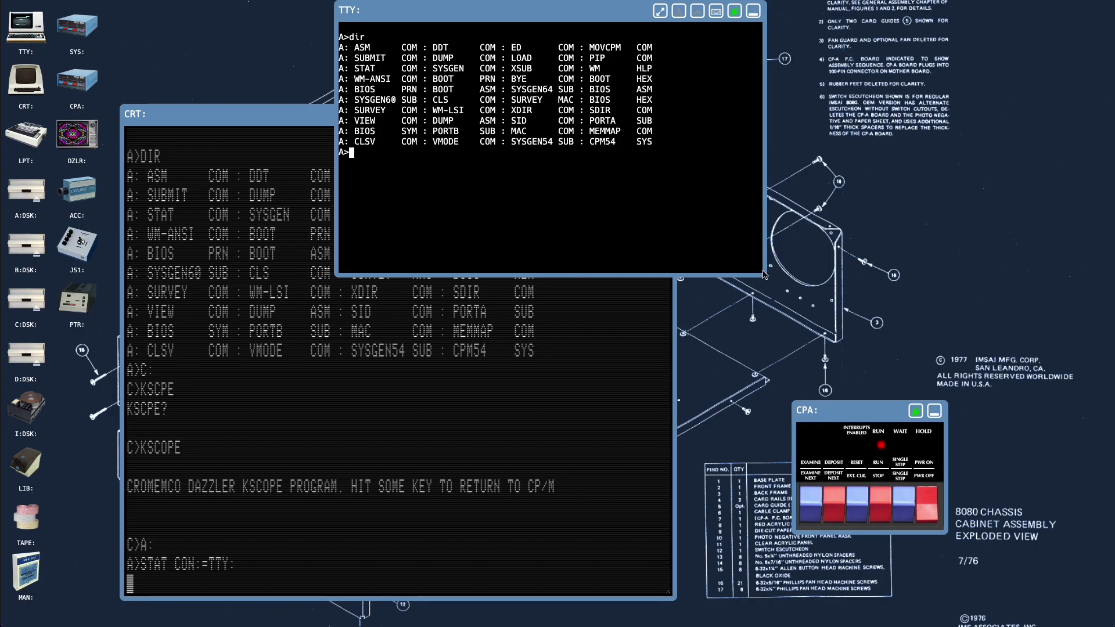
pyautogui.moveTo(582, 11); pyautogui.dragTo(419, 18)
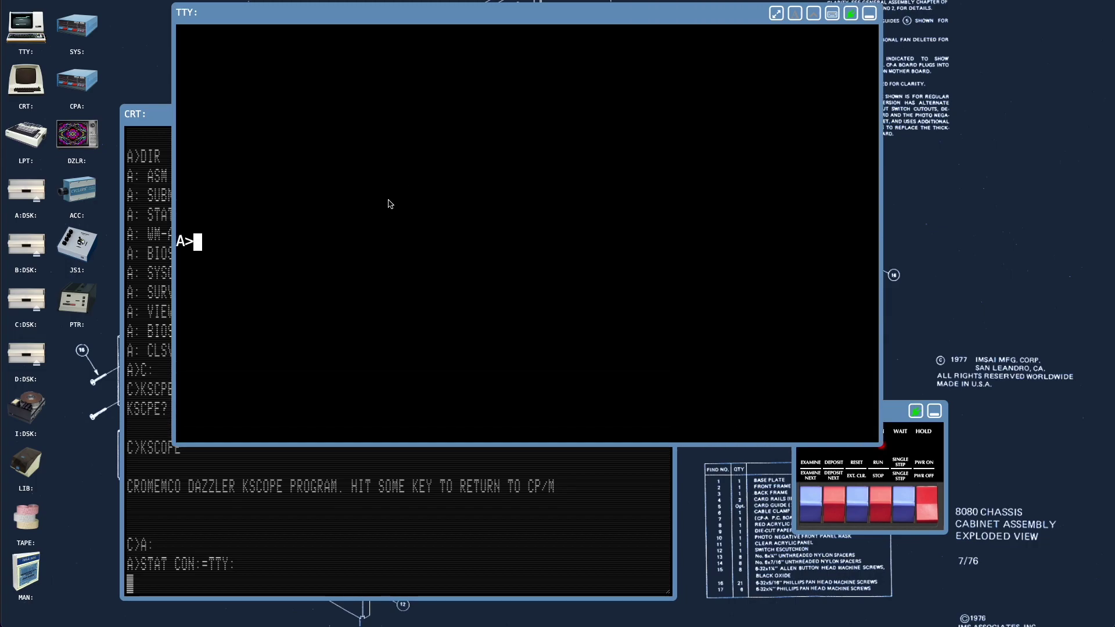
# Step: Add fresh A> prompts below the DIR listing, then view the TTY full screen and exit
pyautogui.press('Return')
pyautogui.press('Return')
pyautogui.press('Return')
pyautogui.press('Return')
pyautogui.press('Return')
pyautogui.press('Return')
pyautogui.press('Return')
pyautogui.press('Return')
pyautogui.press('Return')
pyautogui.press('Return')
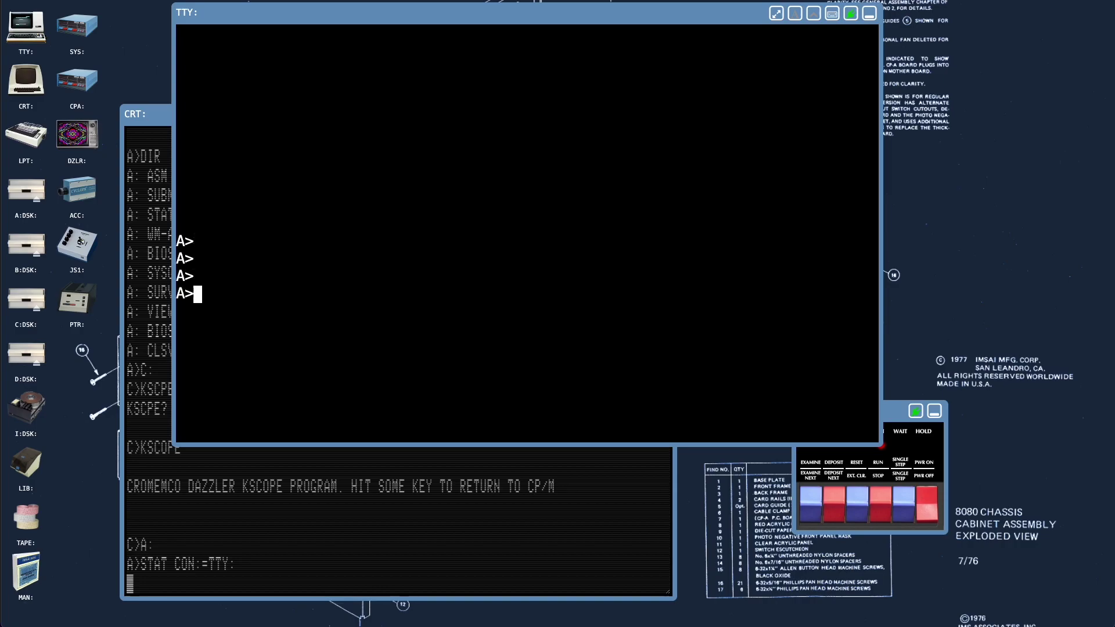
pyautogui.press('Return')
pyautogui.press('Return')
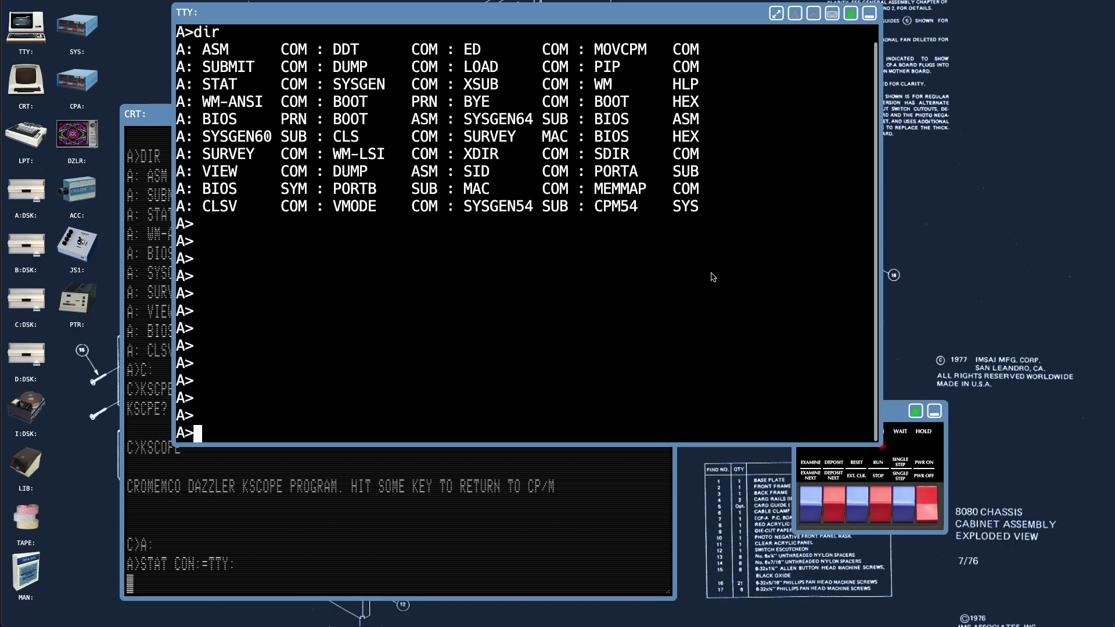
pyautogui.scroll(1, 583, 294)
pyautogui.scroll(-1, 578, 295)
pyautogui.scroll(1, 576, 295)
pyautogui.scroll(-1, 575, 296)
pyautogui.scroll(1, 570, 294)
pyautogui.scroll(-1, 568, 293)
pyautogui.scroll(1, 568, 294)
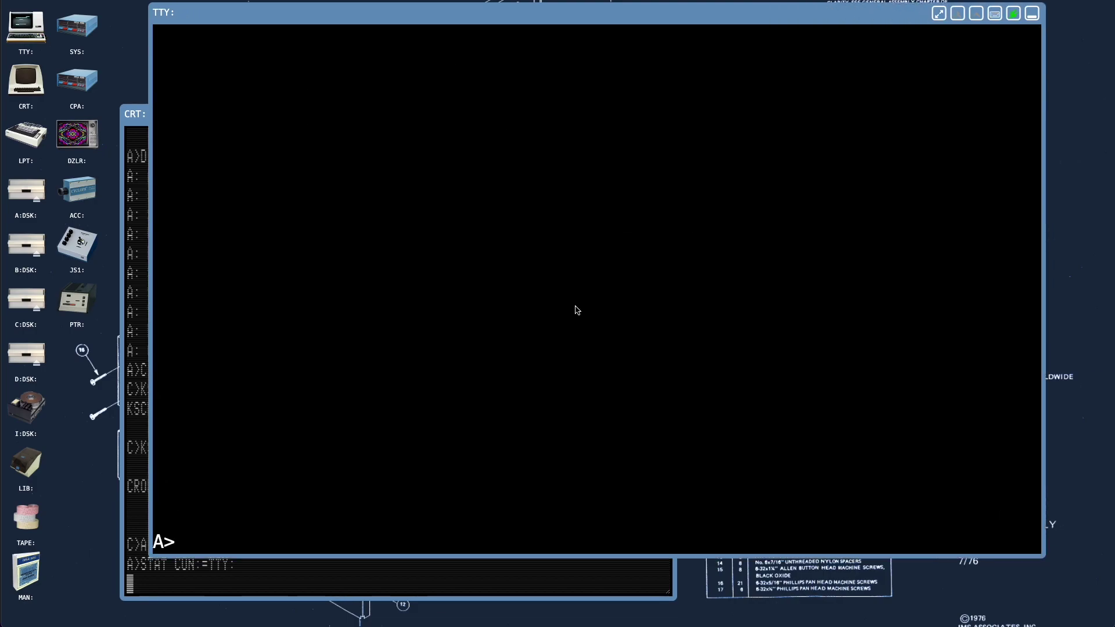
pyautogui.click(942, 14)
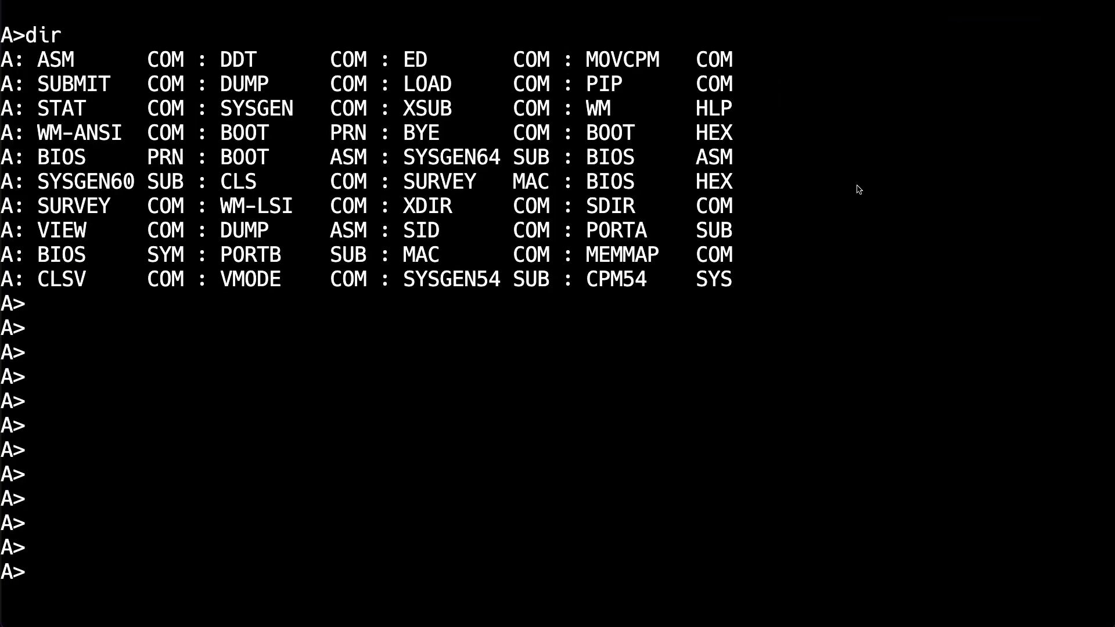
pyautogui.press('Escape')
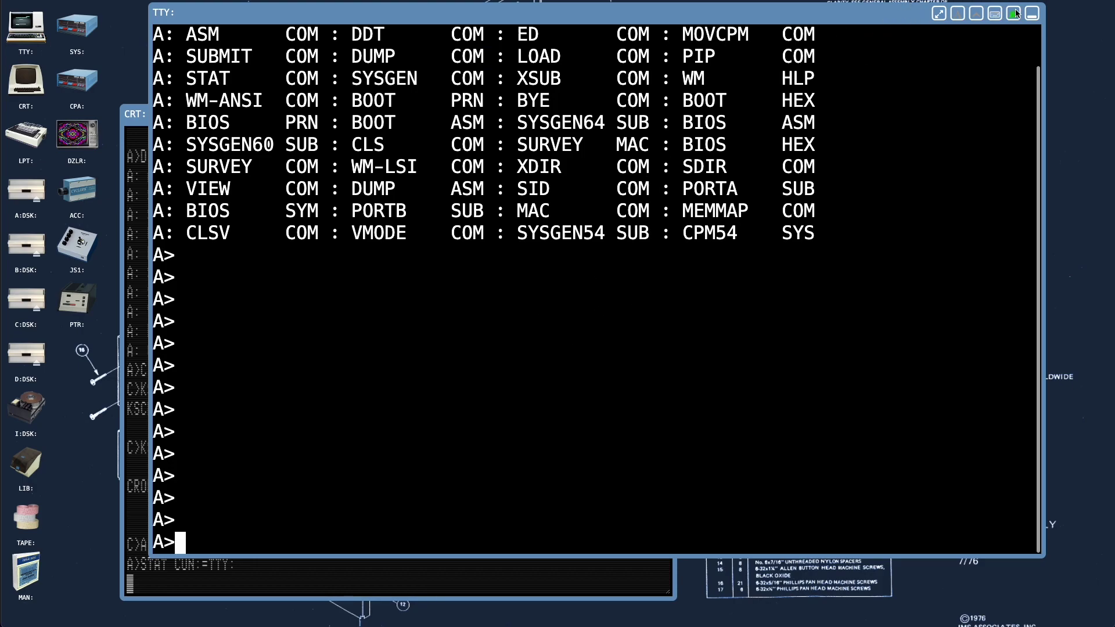
# Step: Put away the TTY and CRT terminals and place the MAN manuals window at the upper left
pyautogui.click(1033, 15)
pyautogui.click(664, 115)
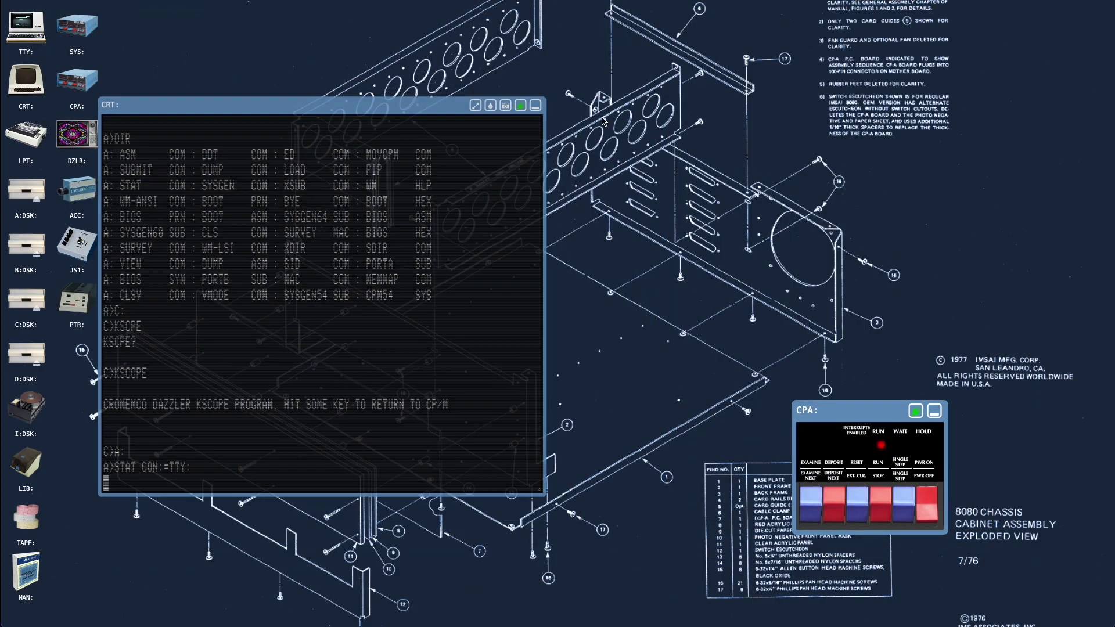
pyautogui.doubleClick(33, 580)
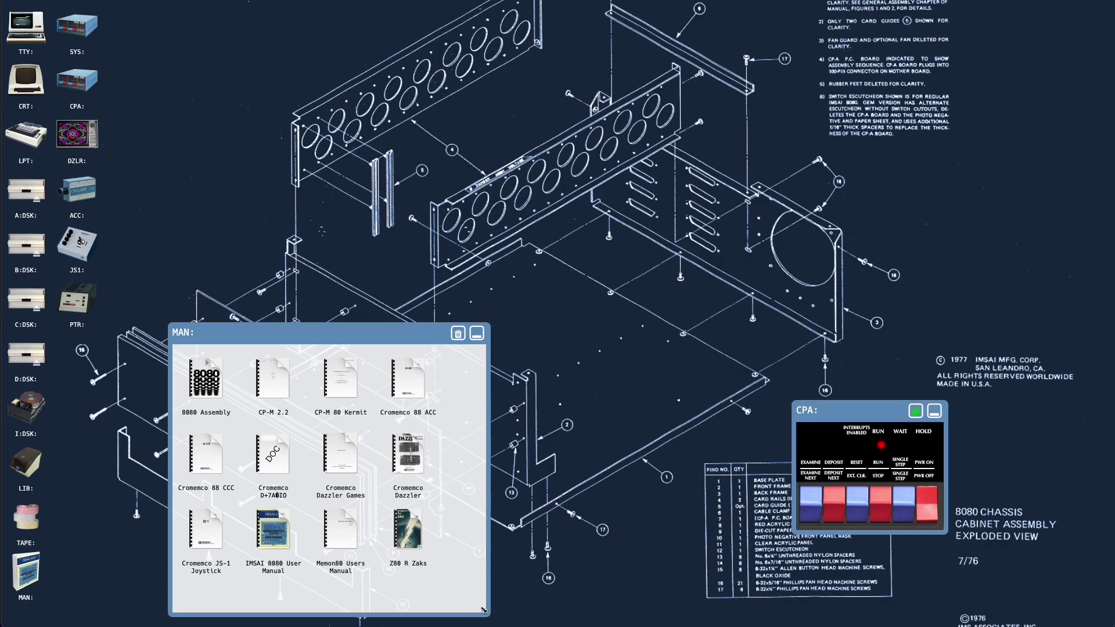
pyautogui.moveTo(483, 610); pyautogui.dragTo(415, 593)
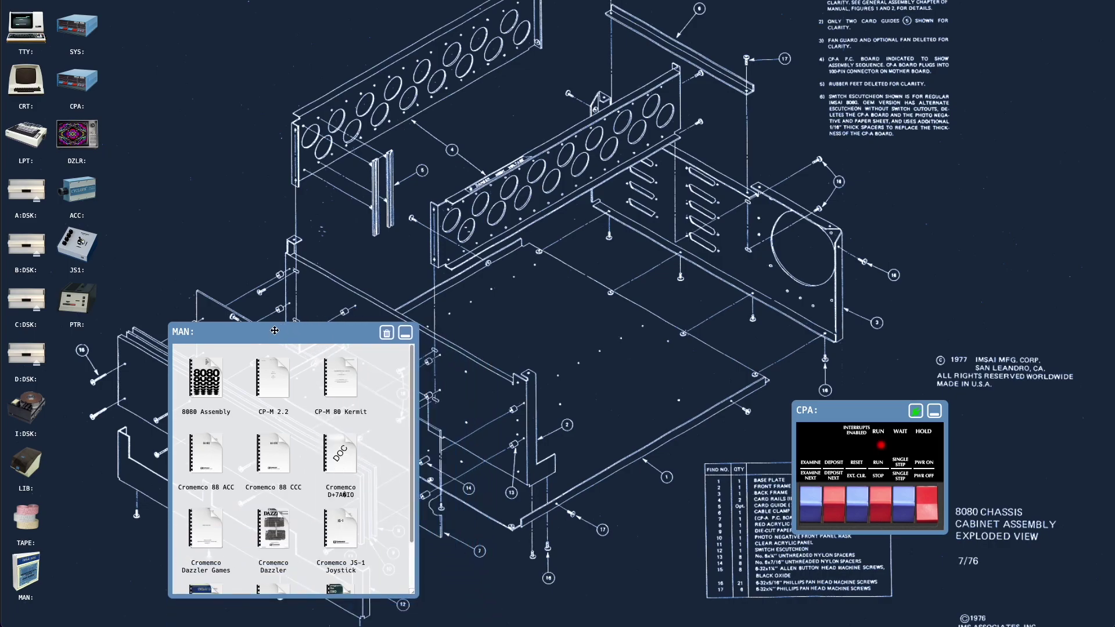
pyautogui.moveTo(275, 331); pyautogui.dragTo(240, 24)
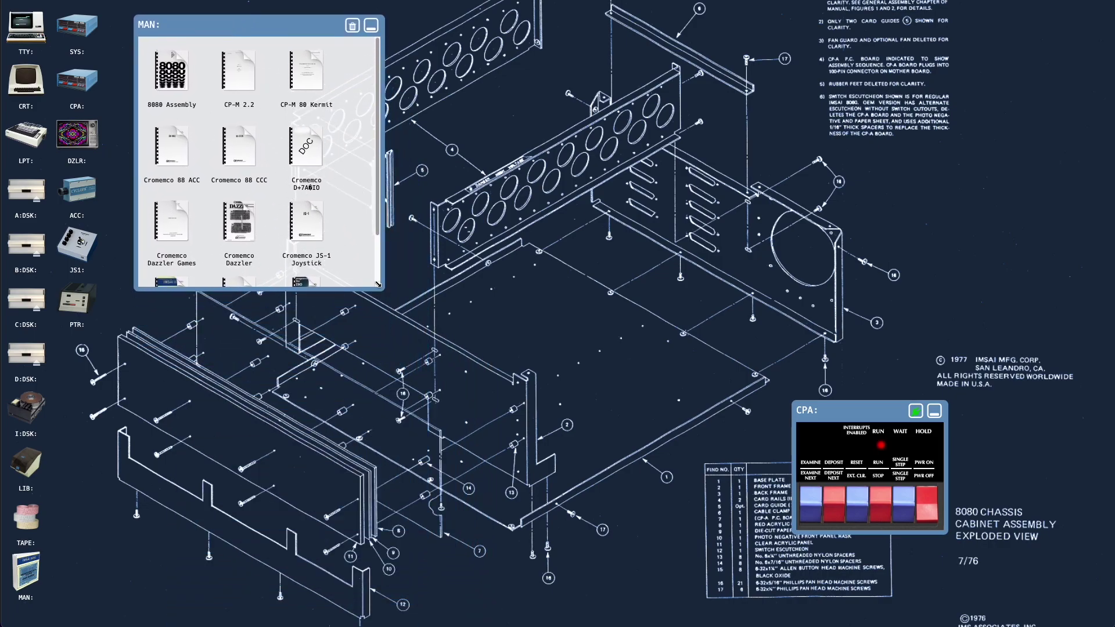
pyautogui.moveTo(378, 285); pyautogui.dragTo(458, 353)
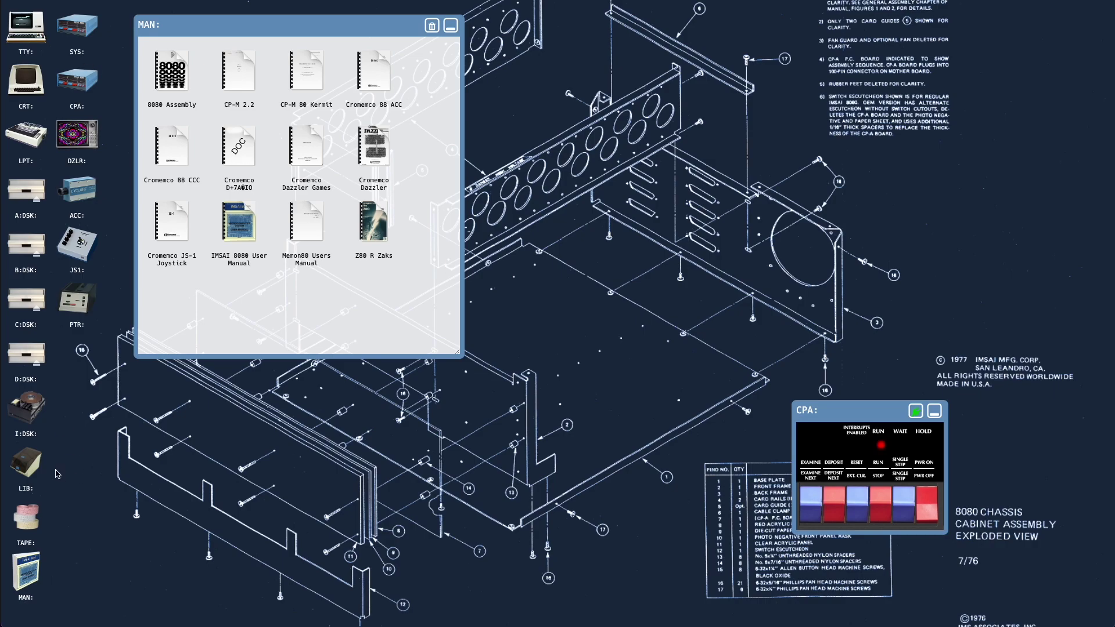
# Step: Open and resize the LIB disk library, then close both LIB and MAN
pyautogui.click(23, 469)
pyautogui.moveTo(772, 341); pyautogui.dragTo(643, 80)
pyautogui.moveTo(918, 355); pyautogui.dragTo(892, 407)
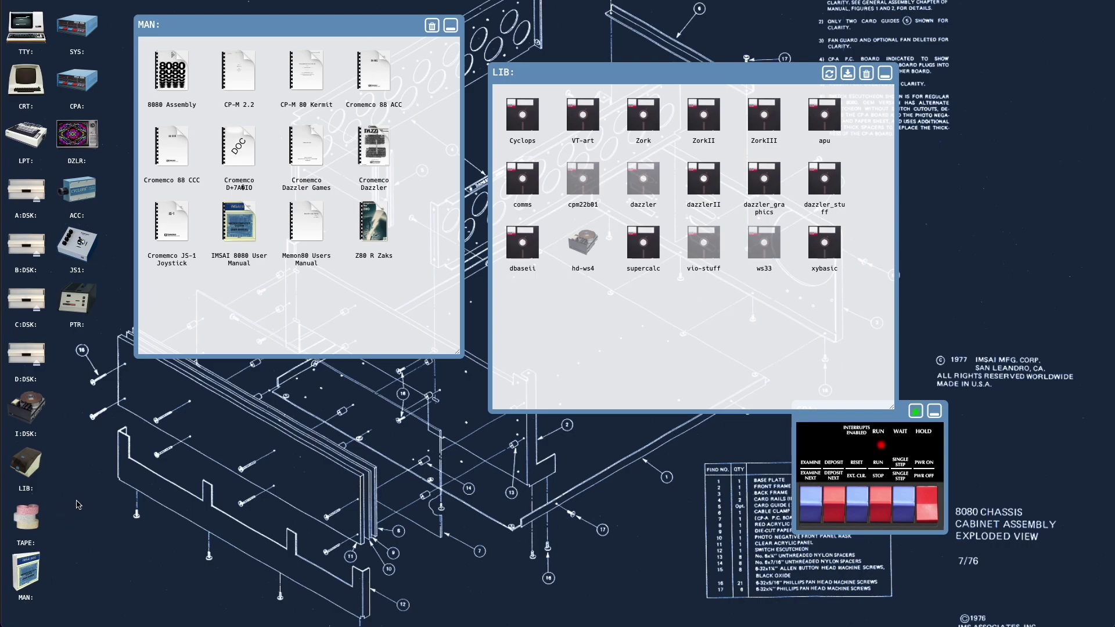
pyautogui.click(887, 74)
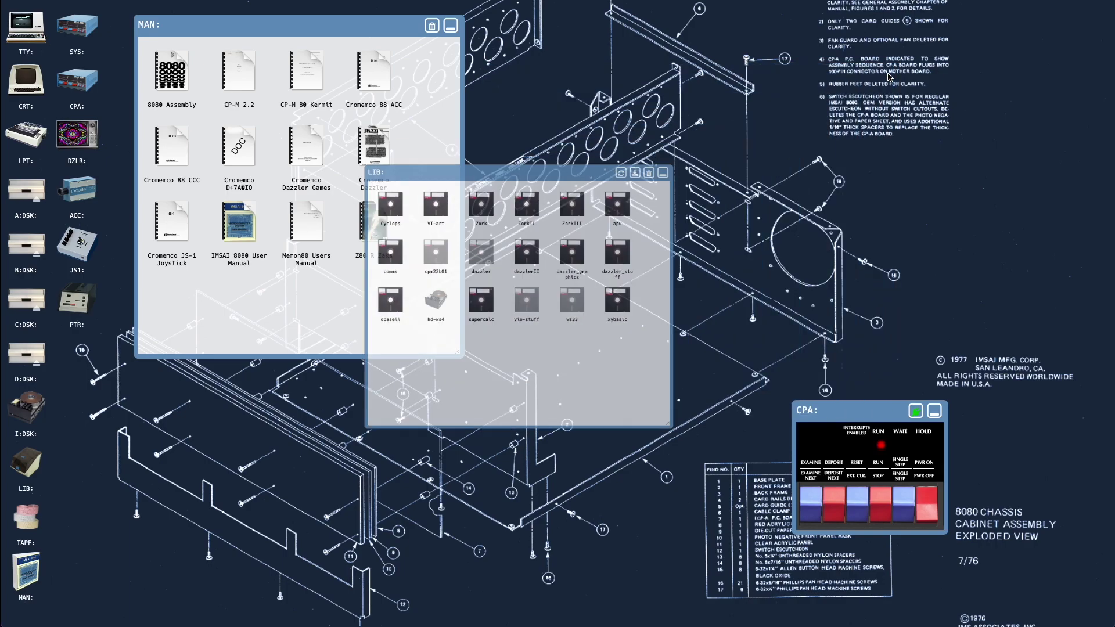
pyautogui.click(452, 29)
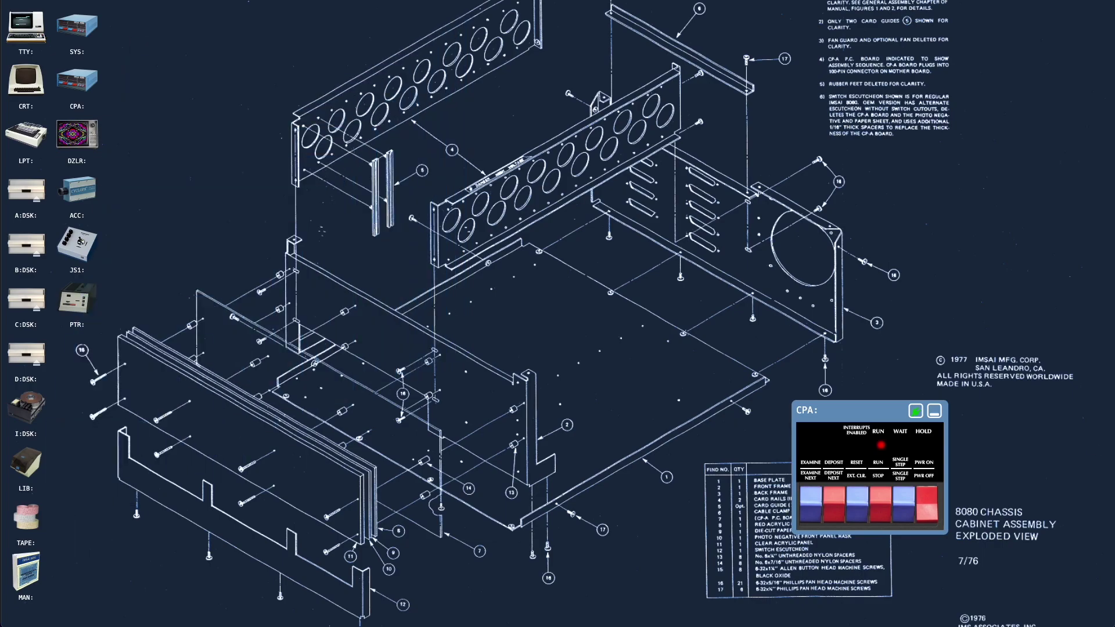
# Step: Upload update.bin (4752958 bytes) to /sdcard and acknowledge the success message
pyautogui.moveTo(1114, 430); pyautogui.dragTo(79, 29)
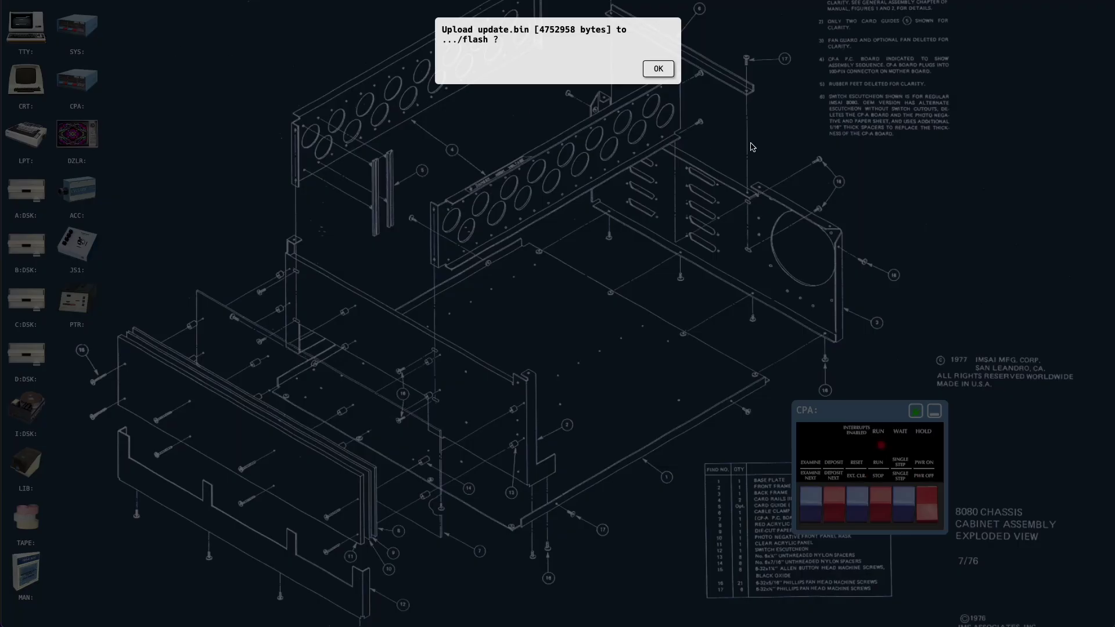
pyautogui.click(658, 70)
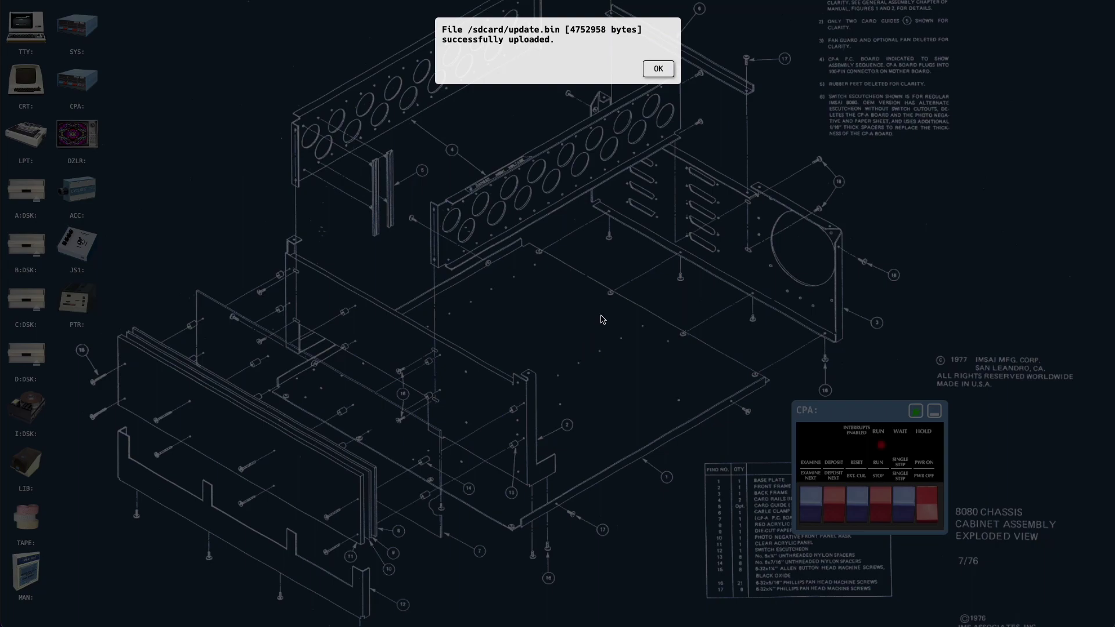
pyautogui.click(659, 69)
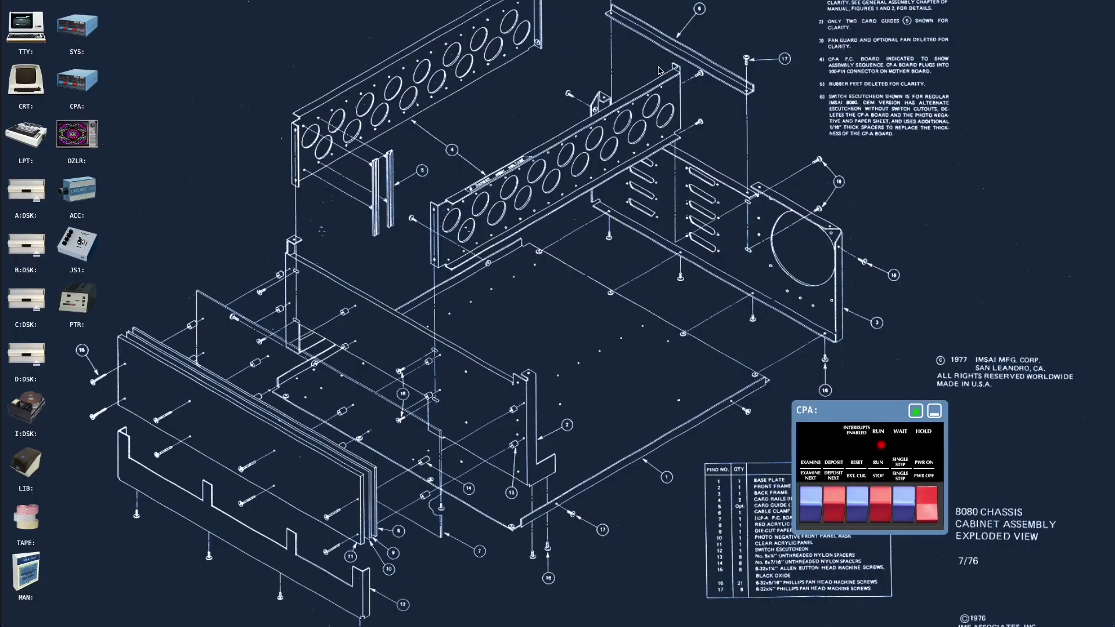
# Step: Open the tape library and tape reader, load PING.LIS into the reader, and drag it to trash
pyautogui.doubleClick(26, 517)
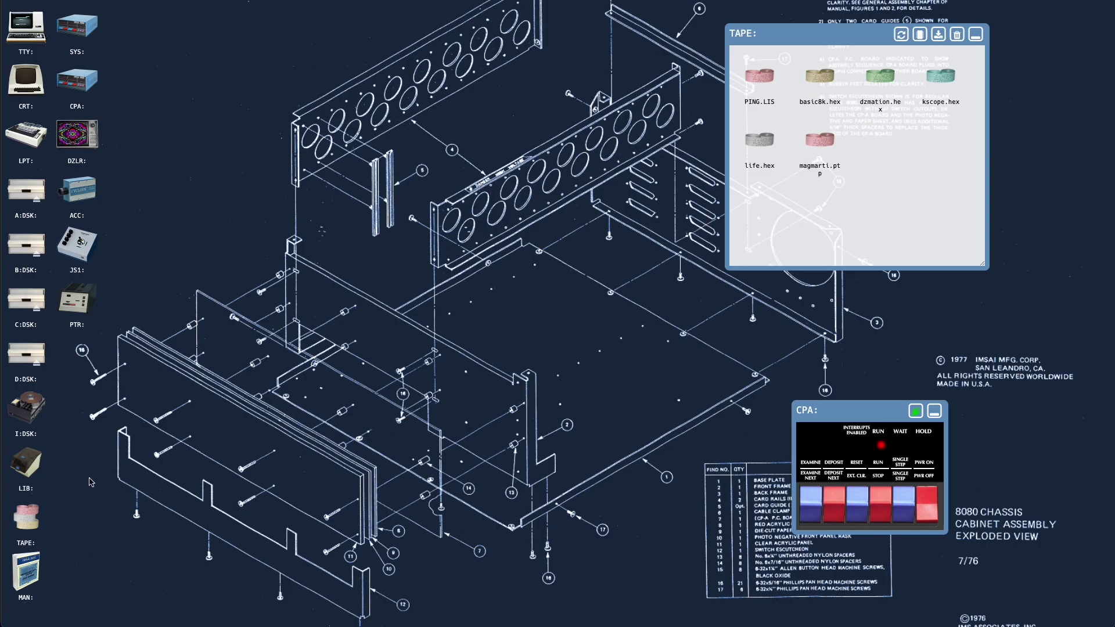
pyautogui.doubleClick(77, 312)
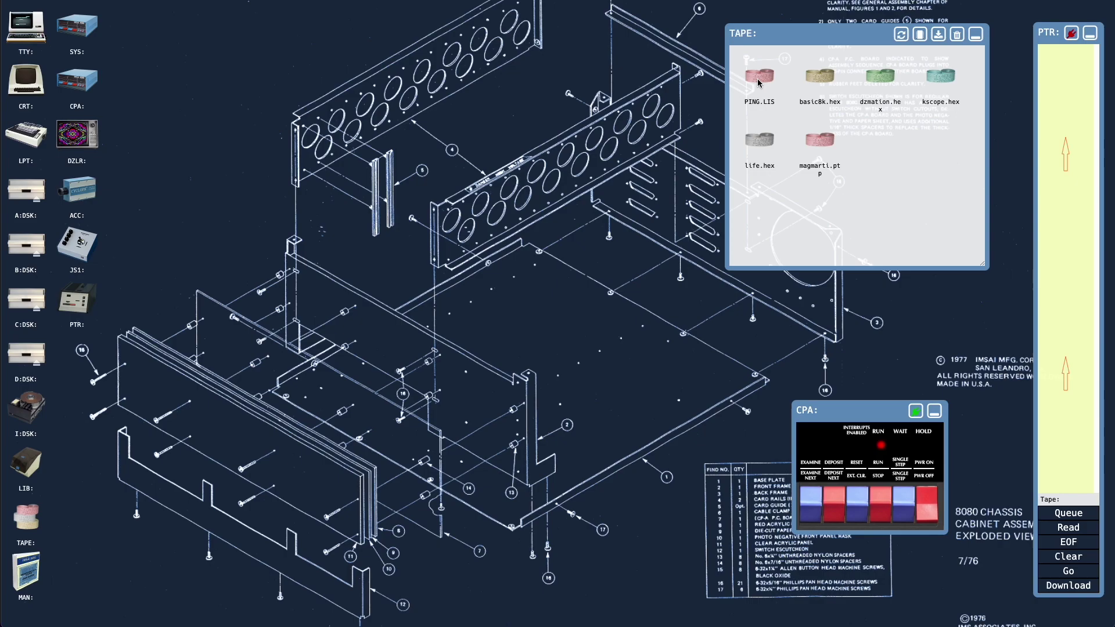
pyautogui.moveTo(758, 81); pyautogui.dragTo(1065, 184)
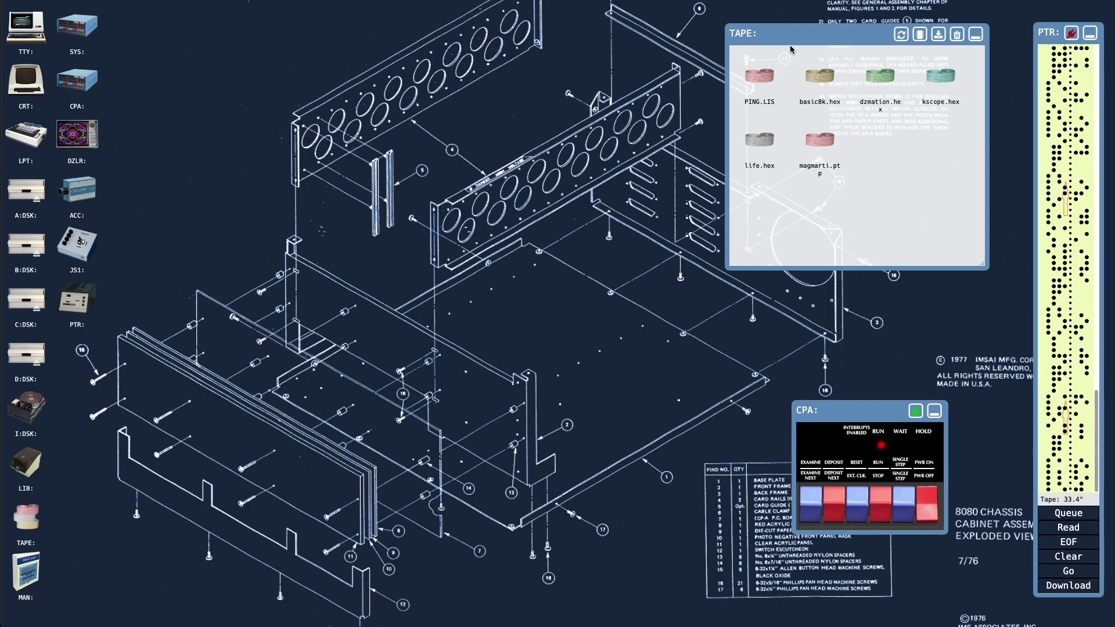
pyautogui.moveTo(758, 78); pyautogui.dragTo(957, 40)
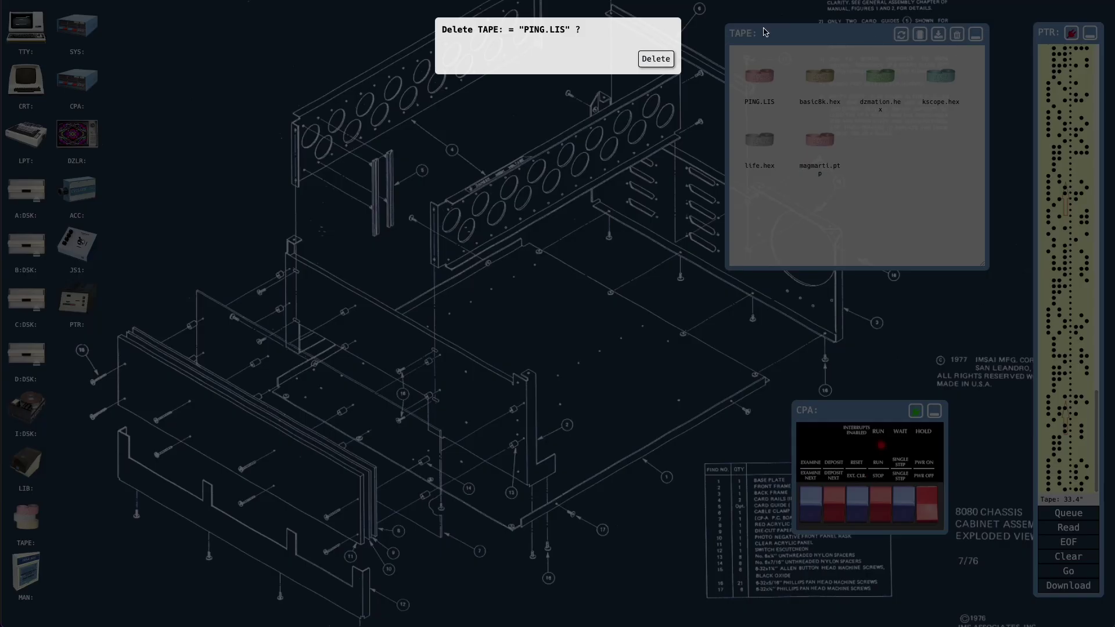
# Step: Confirm deleting PING.LIS, then download magmarti.ptp and dismiss the browser download bar
pyautogui.click(656, 60)
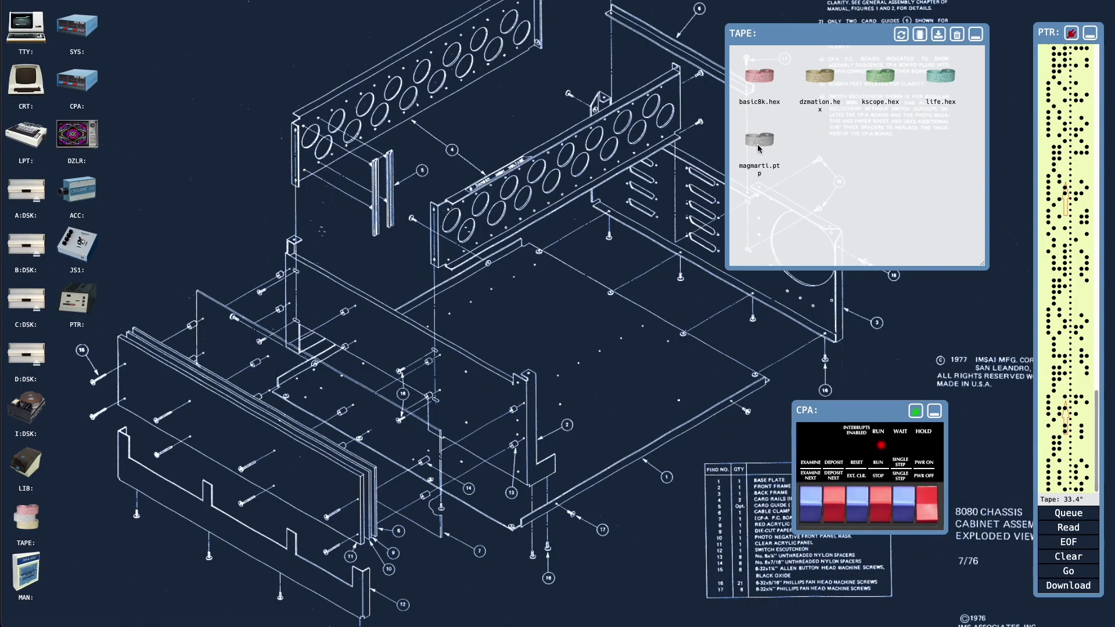
pyautogui.moveTo(760, 141); pyautogui.dragTo(938, 35)
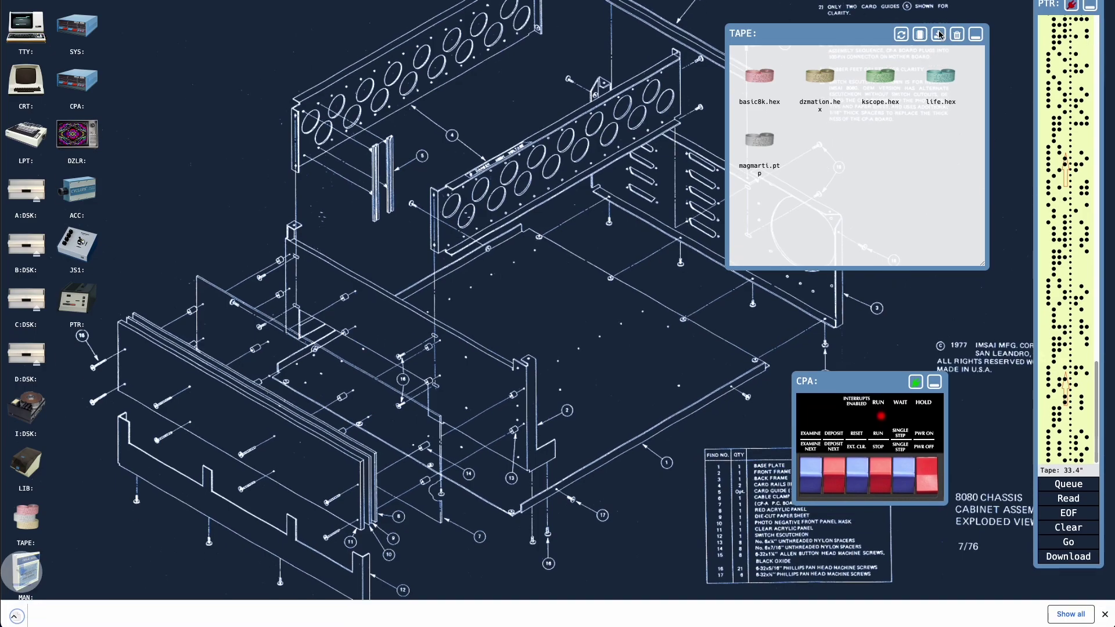
pyautogui.click(1105, 613)
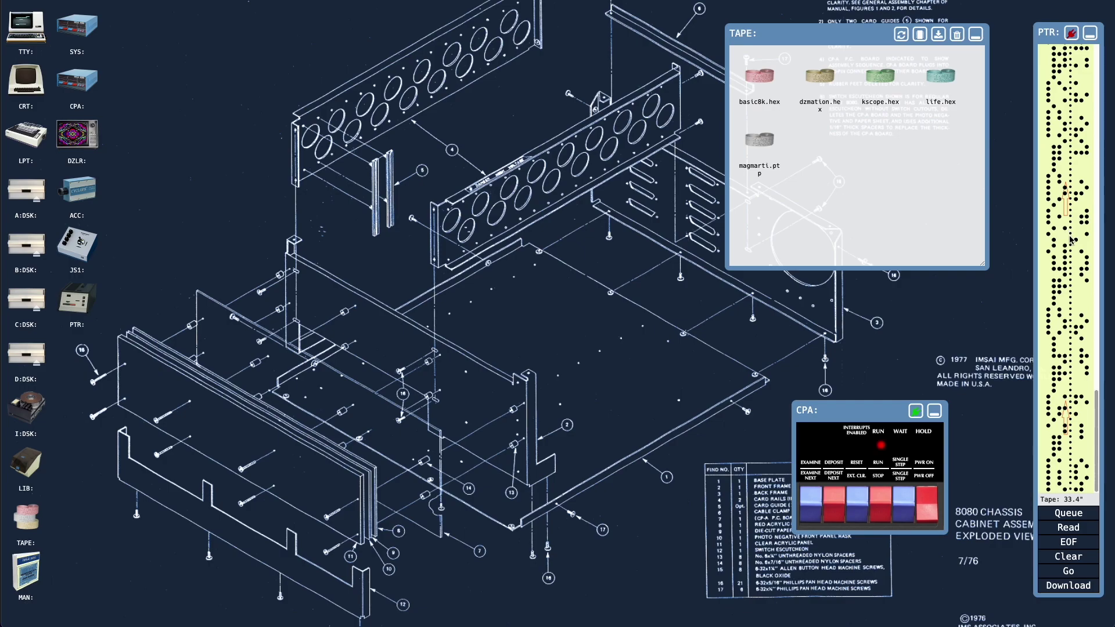
pyautogui.scroll(-3, 1069, 238)
pyautogui.scroll(-5, 1069, 238)
# Step: Upload the reader's punched tape to the tape library as punch.tape (334 bytes)
pyautogui.moveTo(1076, 286); pyautogui.dragTo(864, 205)
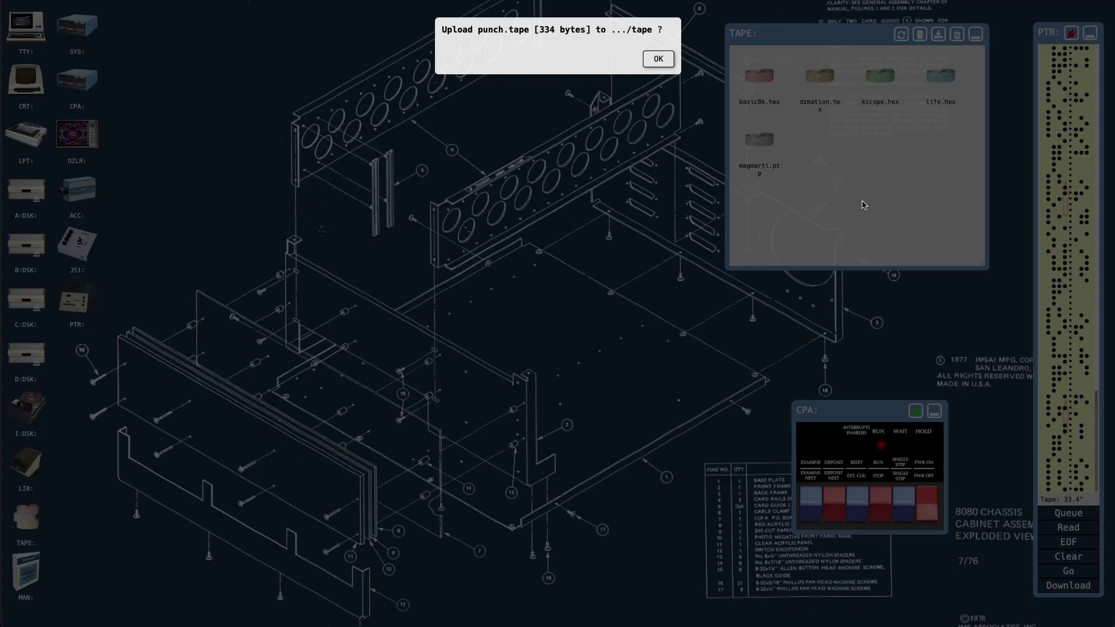
pyautogui.click(662, 60)
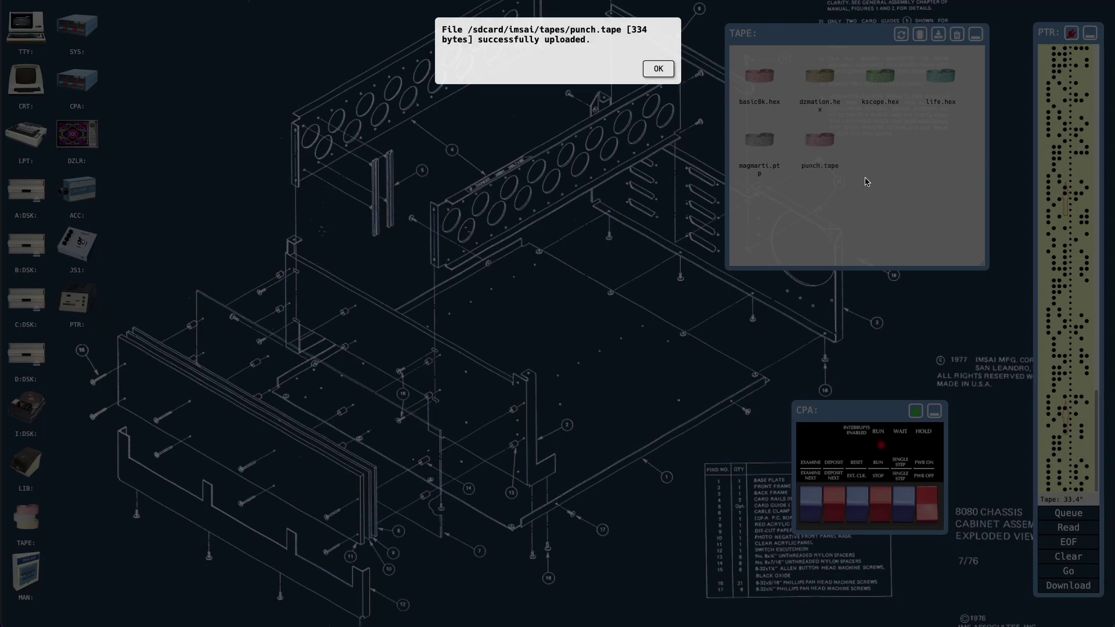
pyautogui.click(659, 68)
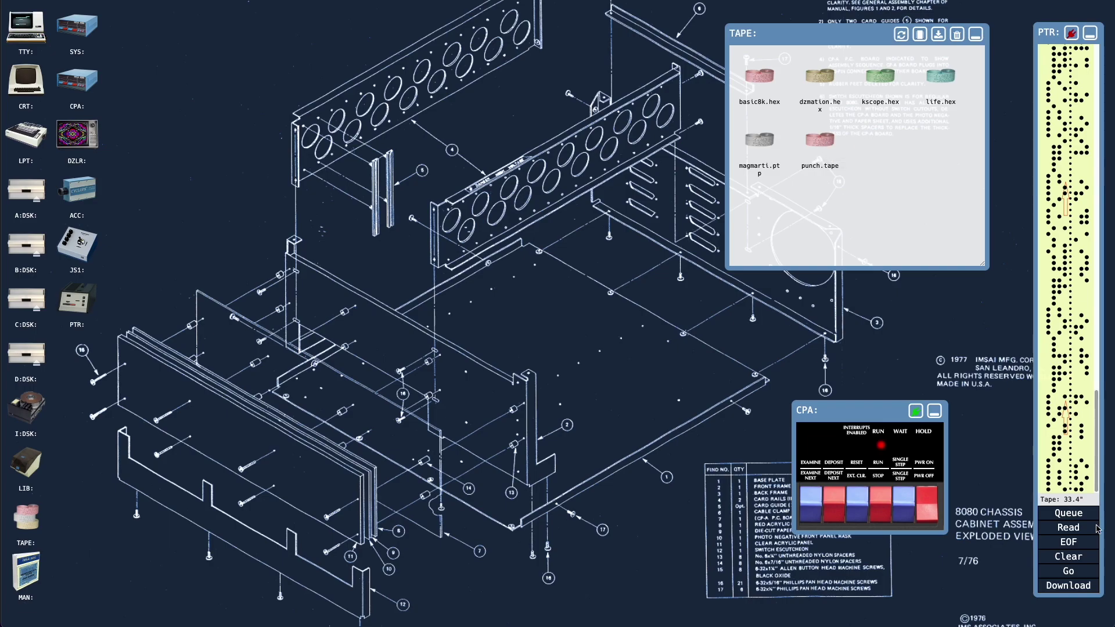
# Step: Clear the paper tape reader and reload it with PING.LIS from the computer
pyautogui.click(1075, 558)
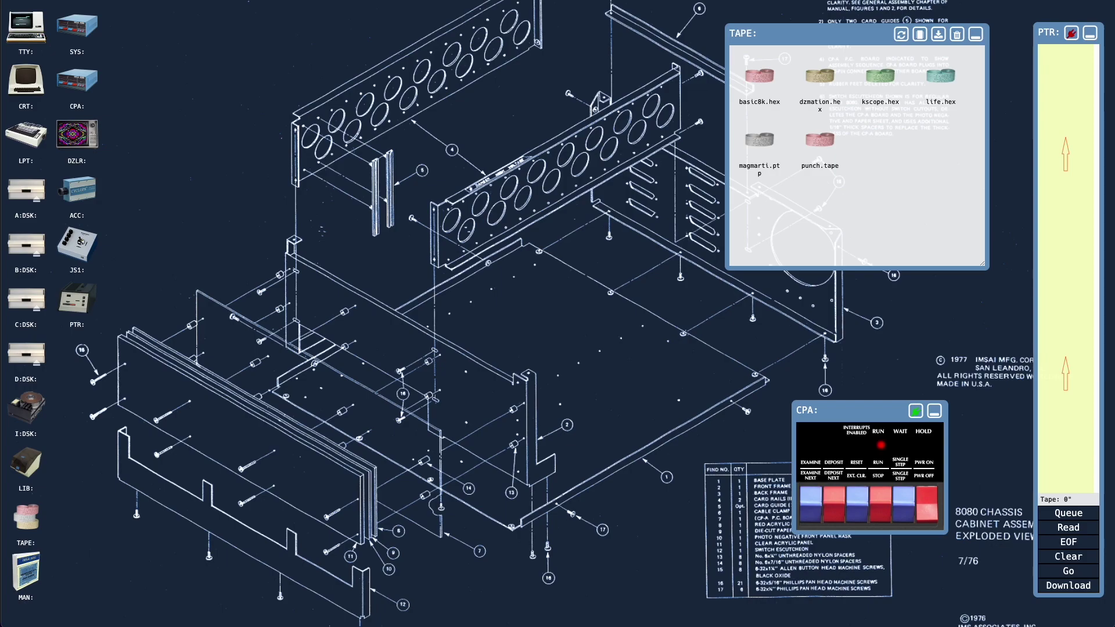
pyautogui.moveTo(1114, 201); pyautogui.dragTo(1075, 191)
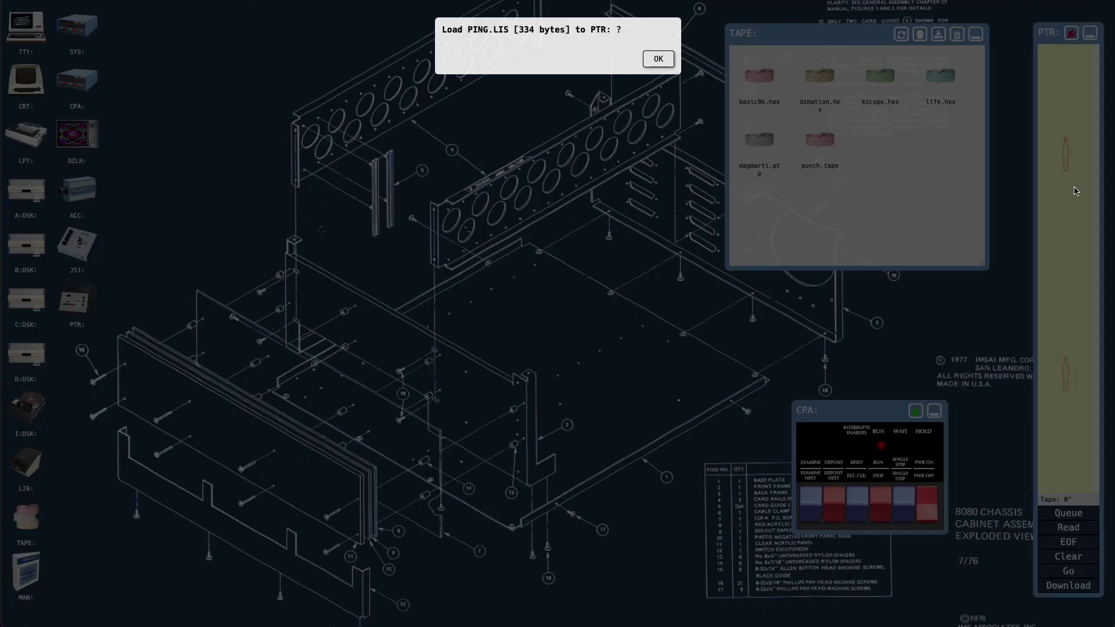
pyautogui.click(656, 58)
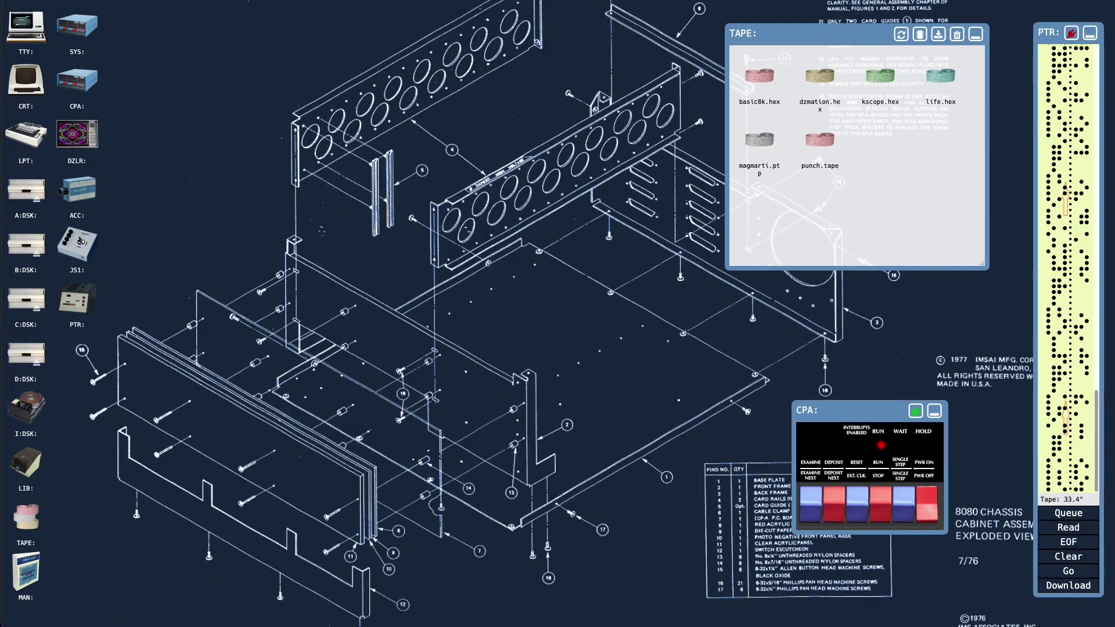
pyautogui.moveTo(1114, 174); pyautogui.dragTo(904, 142)
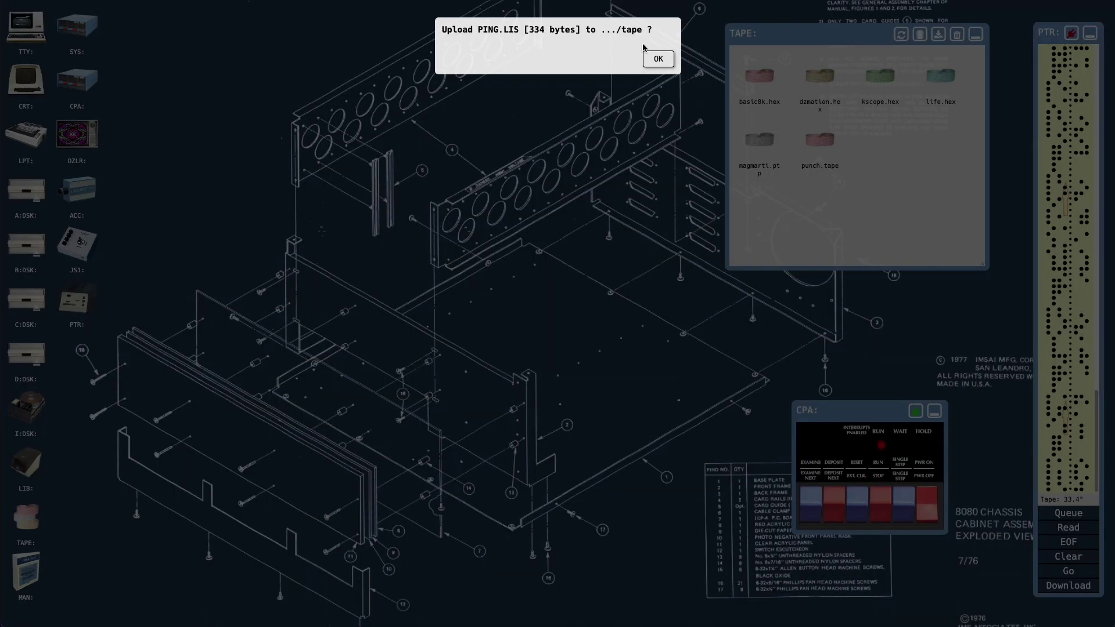
# Step: Upload PING.LIS (334 bytes) into the tape library and acknowledge the success message
pyautogui.click(657, 60)
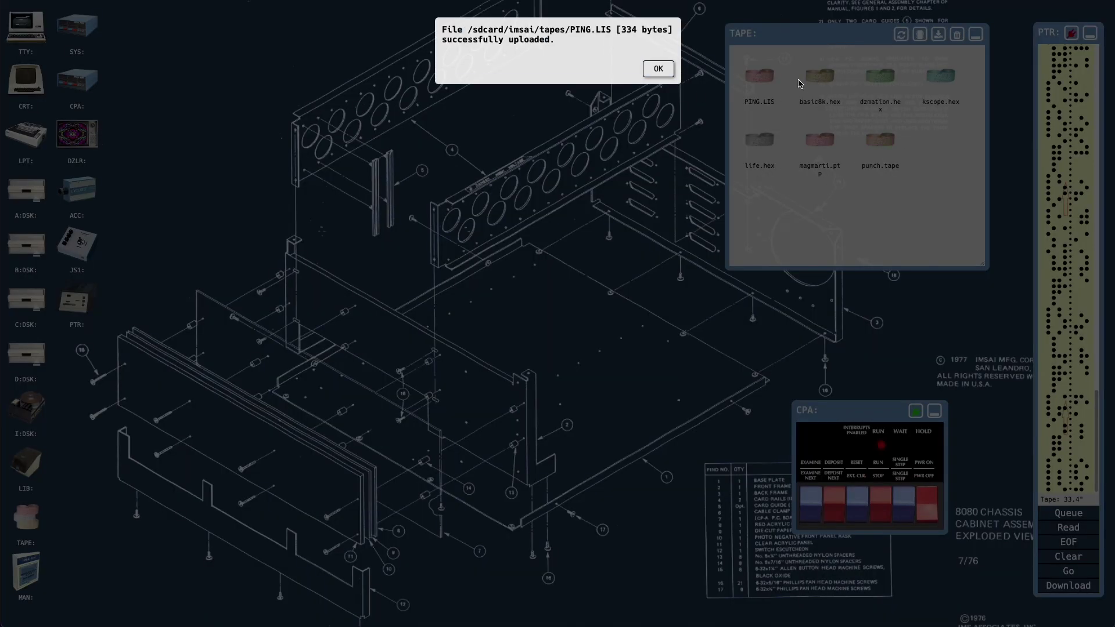
pyautogui.click(659, 69)
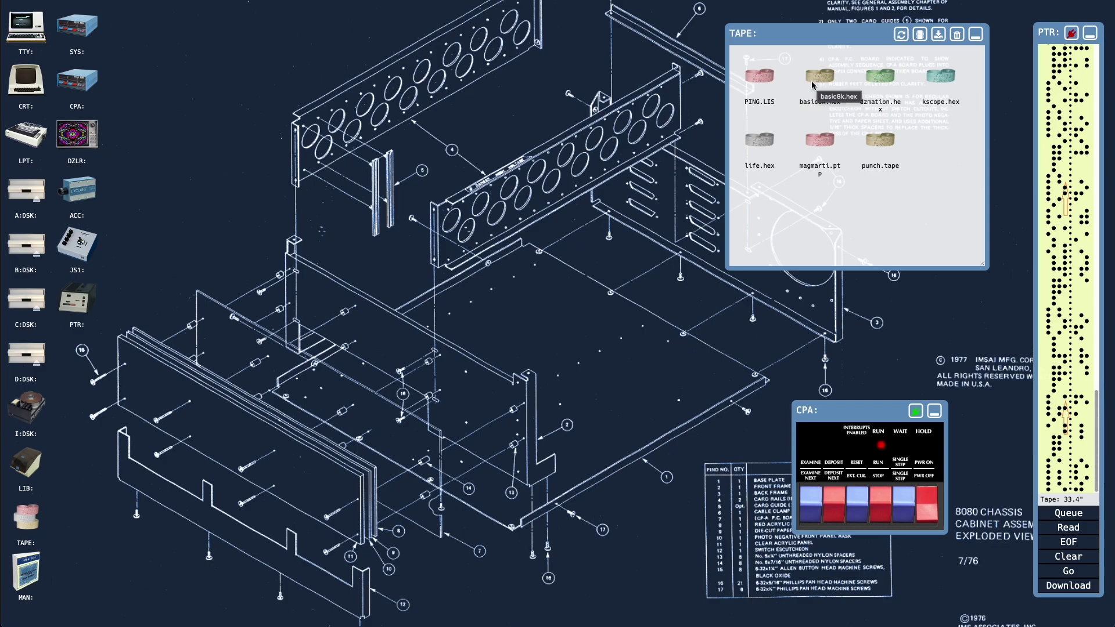
pyautogui.moveTo(758, 78); pyautogui.dragTo(921, 35)
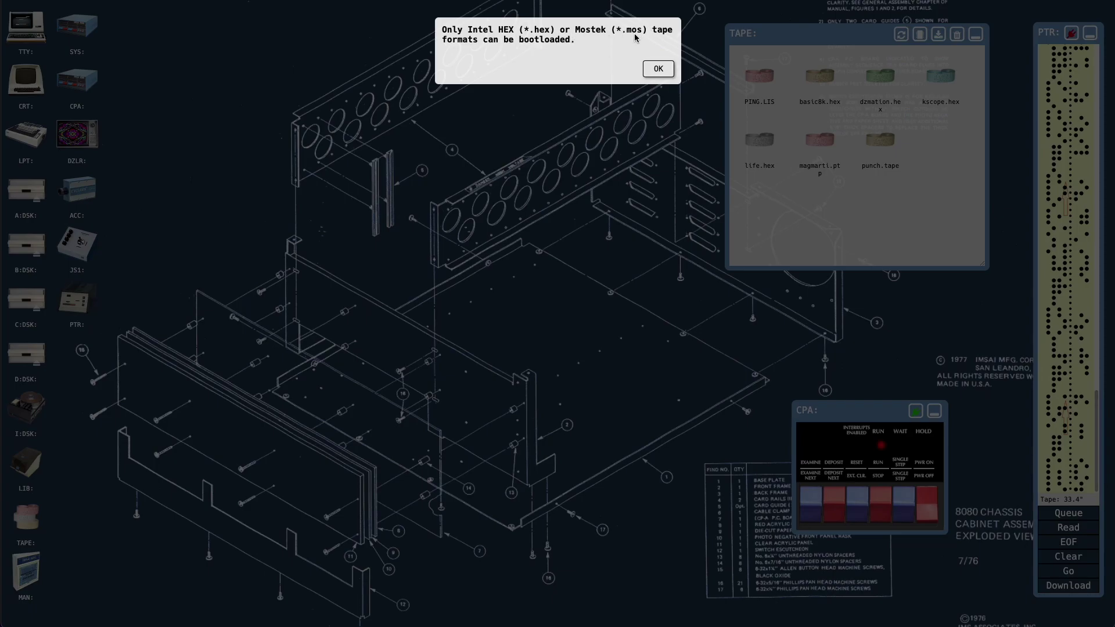
pyautogui.click(659, 69)
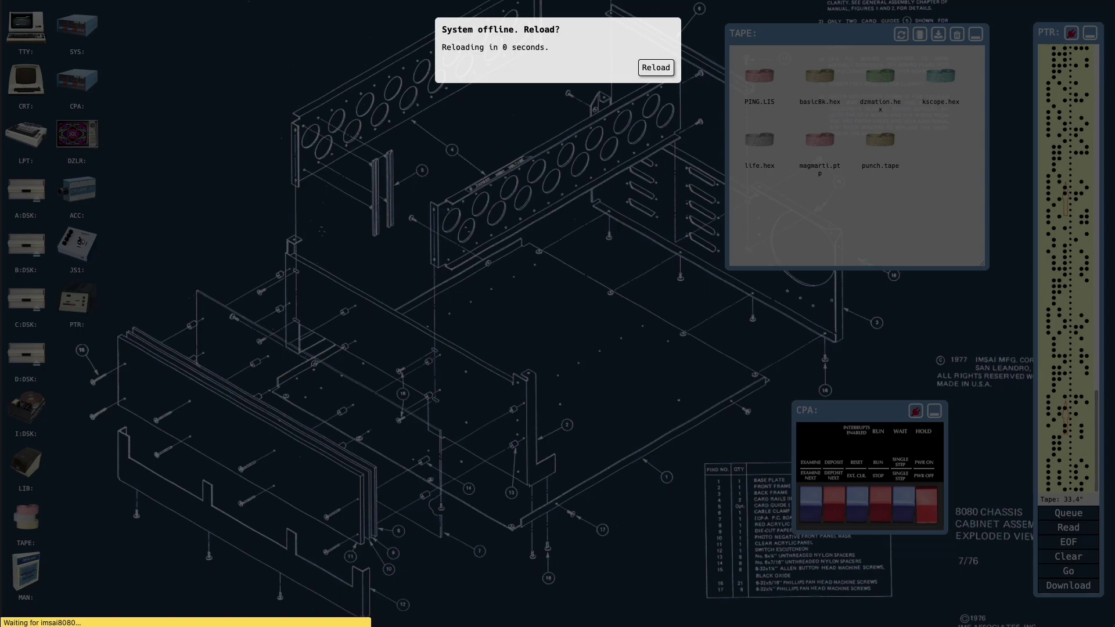
# Step: Reload the offline system, returning to the bare blueprint desktop
pyautogui.click(663, 70)
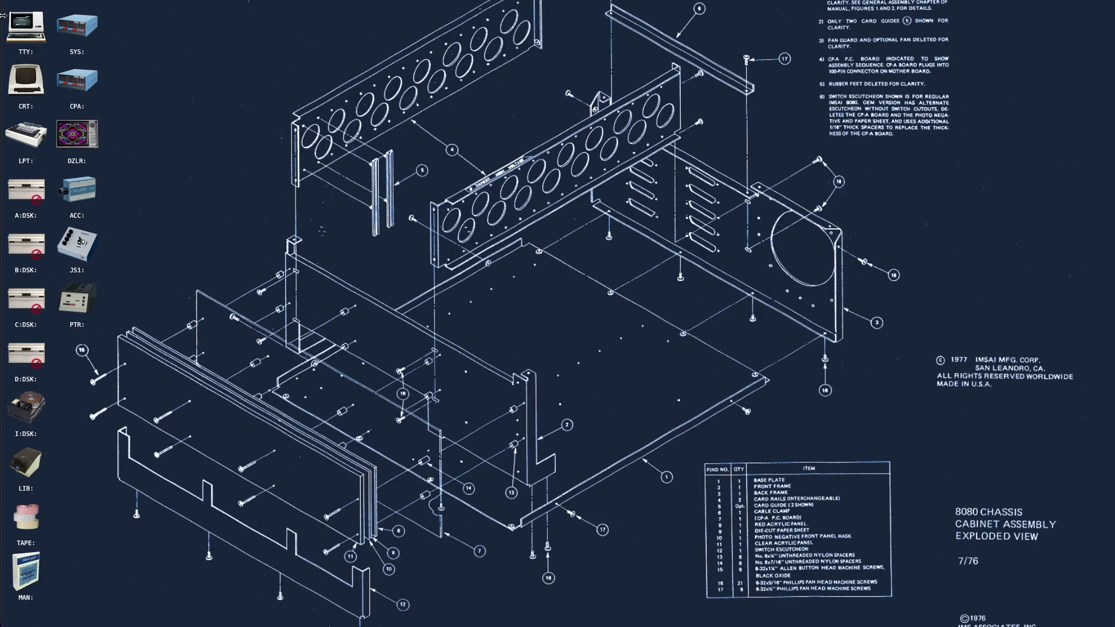
# Step: Open SYS and the CPA front panel, power on, and refresh SYS to show a Z80 CPU
pyautogui.doubleClick(76, 25)
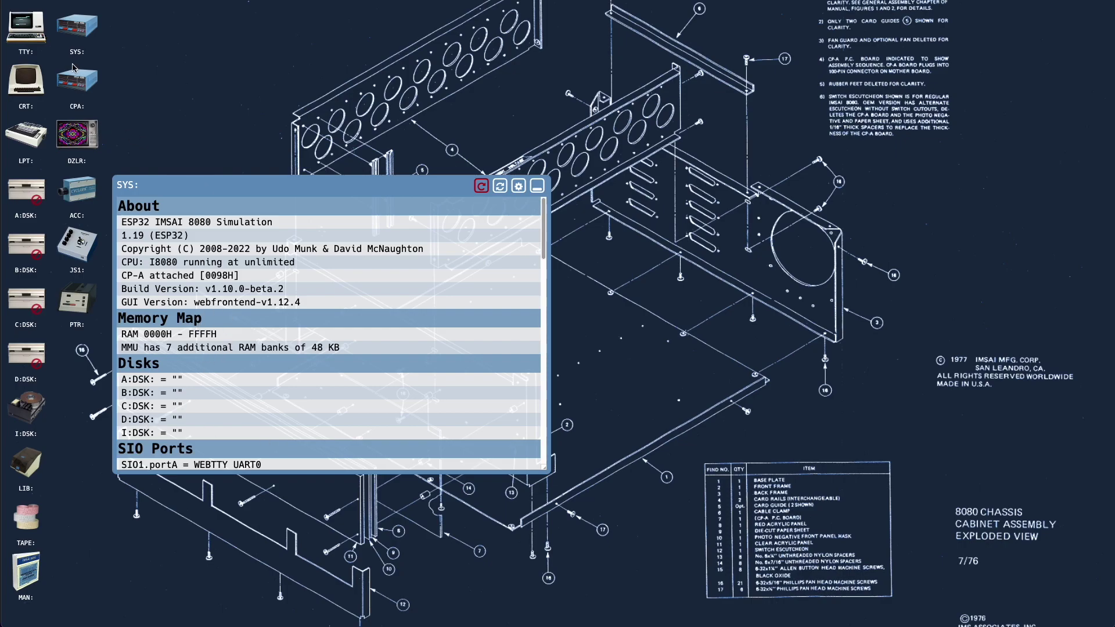
pyautogui.doubleClick(81, 86)
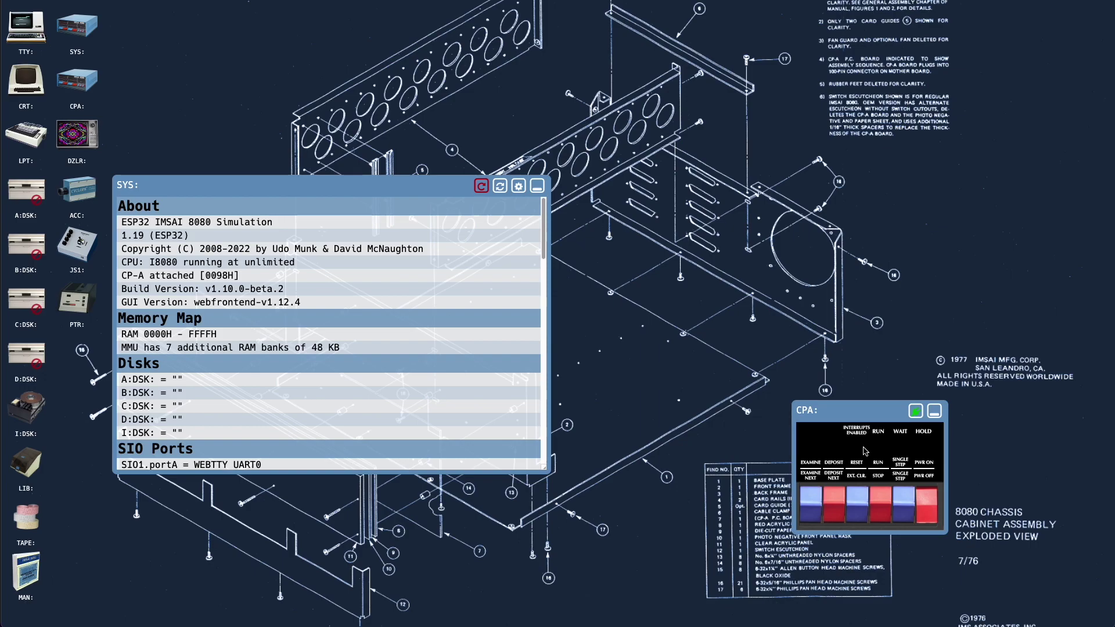
pyautogui.click(927, 505)
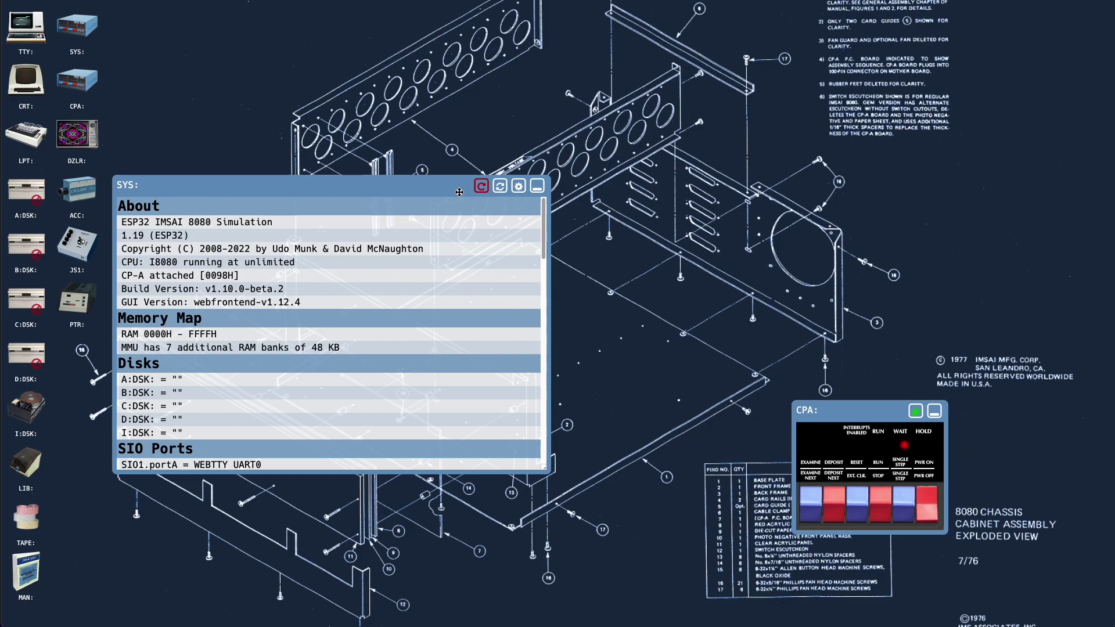
pyautogui.click(501, 187)
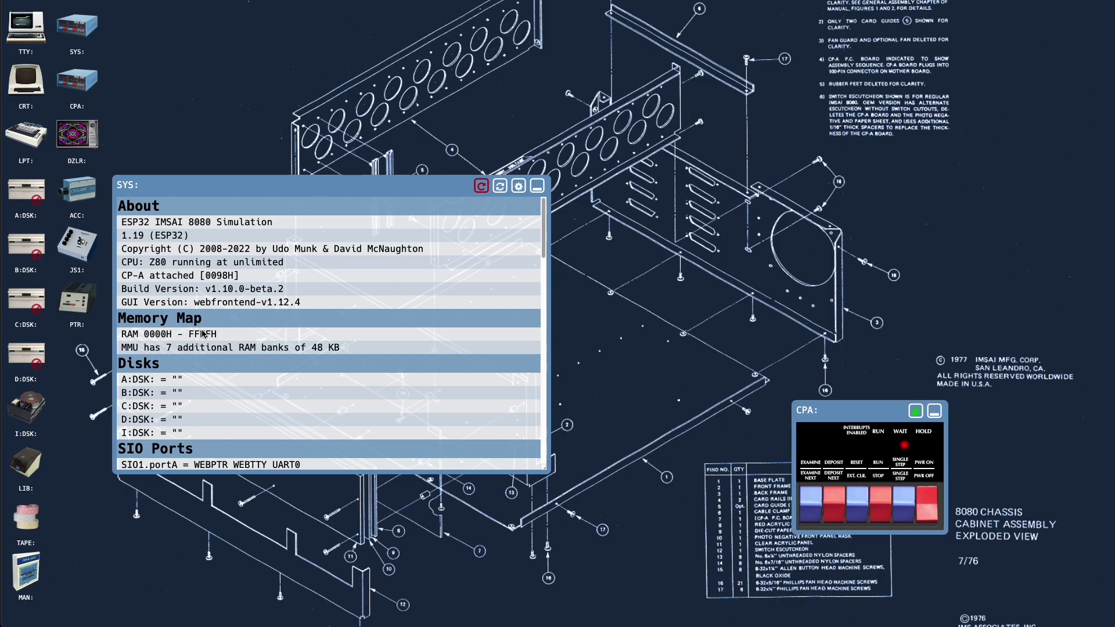
# Step: Set dzmation.hex as the bootload tape, confirm, and reload the offline system
pyautogui.click(25, 518)
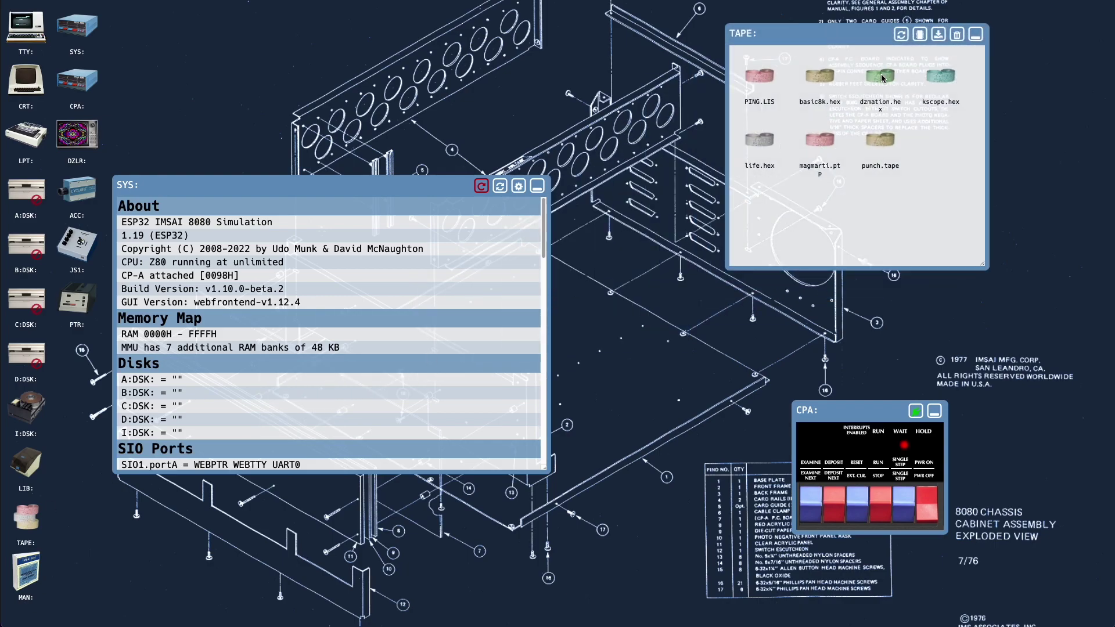
pyautogui.moveTo(879, 80); pyautogui.dragTo(922, 38)
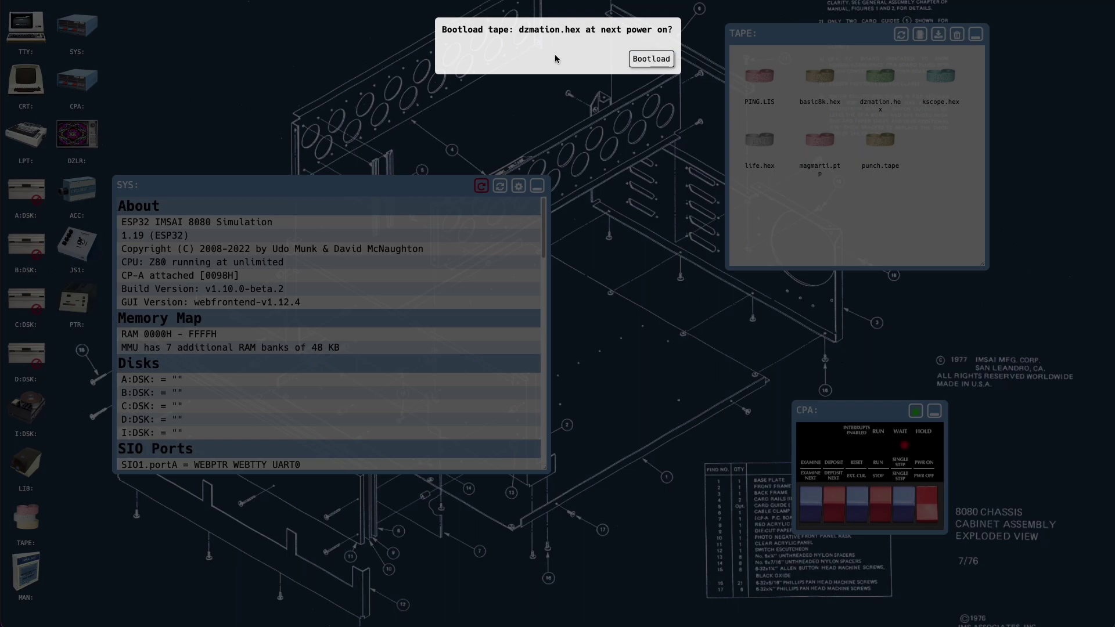
pyautogui.click(649, 61)
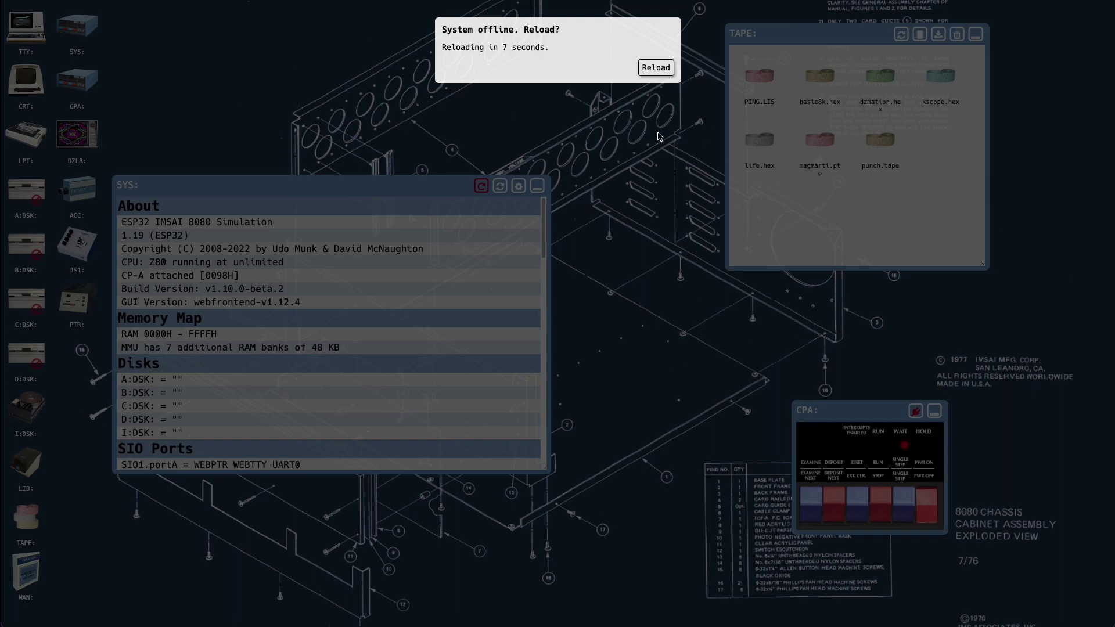
pyautogui.click(669, 69)
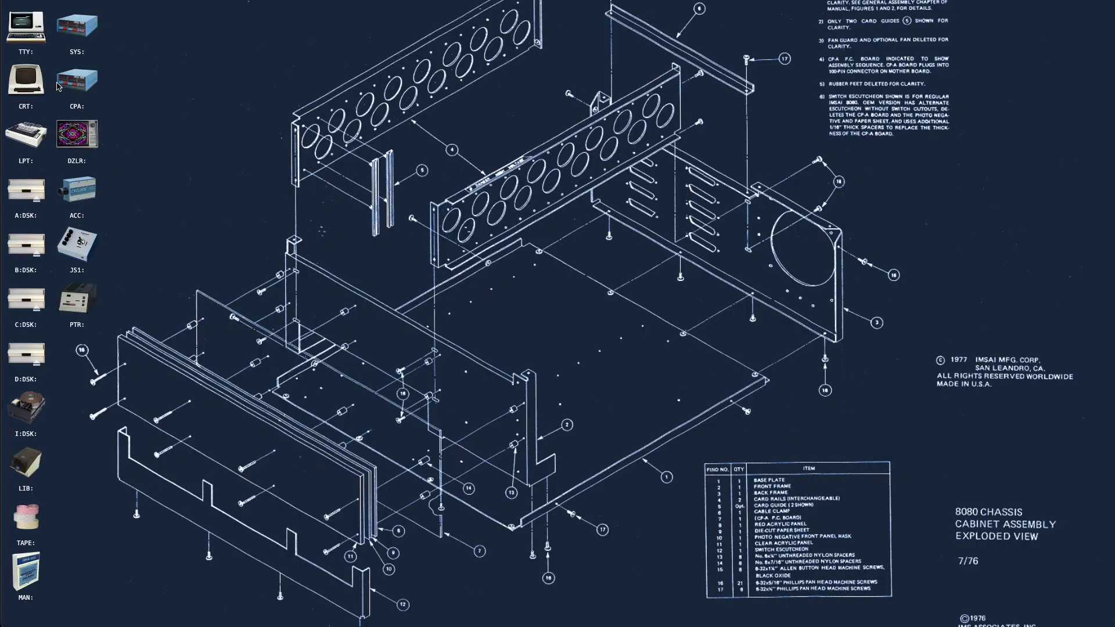
# Step: Reopen the DZLR, TTY, TAPE, PTR and CPA windows, moving Dazzler lower-left and TTY left
pyautogui.doubleClick(79, 146)
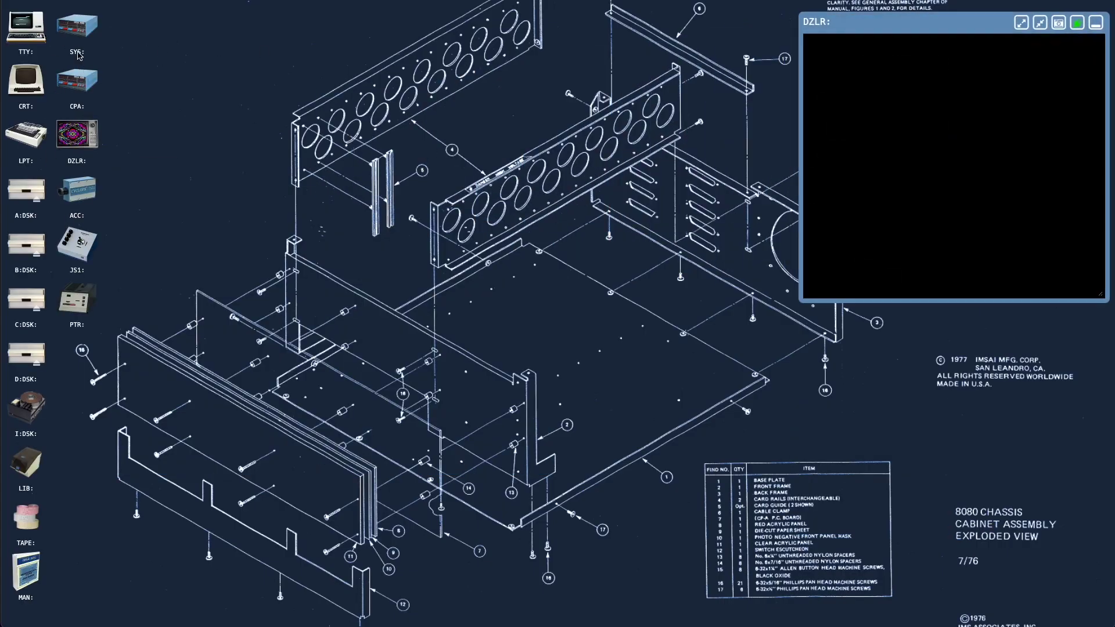
pyautogui.doubleClick(29, 34)
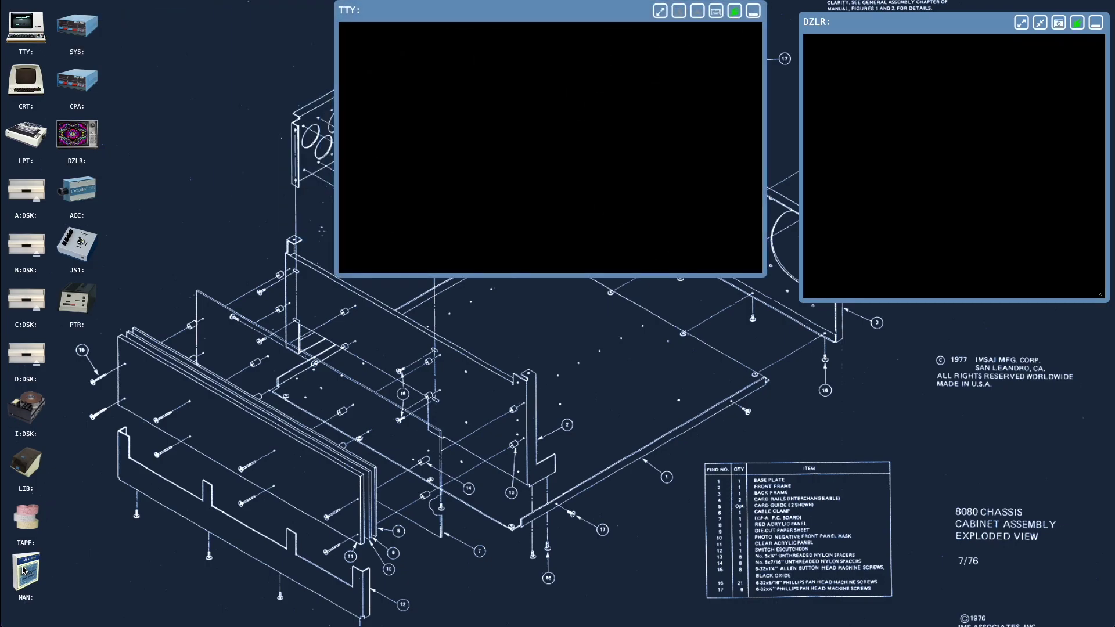
pyautogui.doubleClick(28, 524)
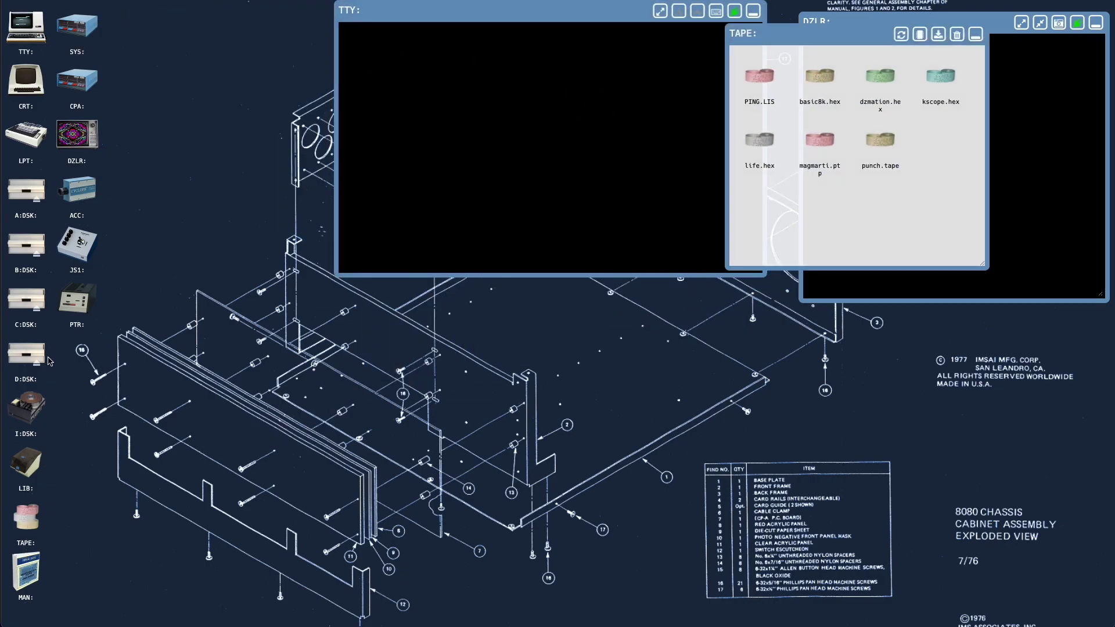
pyautogui.doubleClick(74, 301)
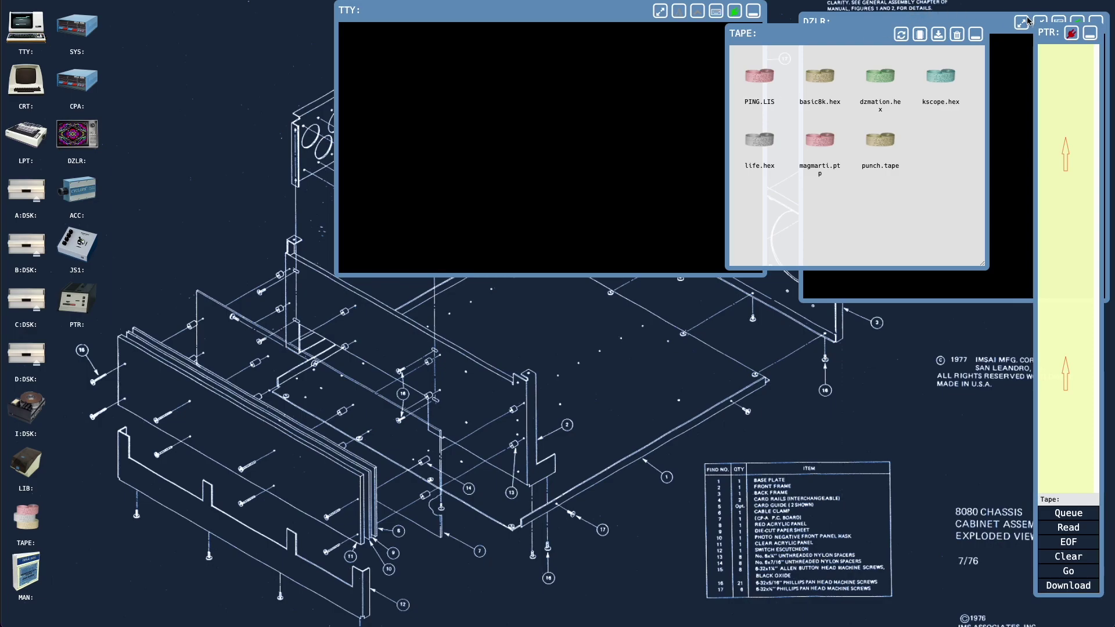
pyautogui.moveTo(1003, 20); pyautogui.dragTo(411, 303)
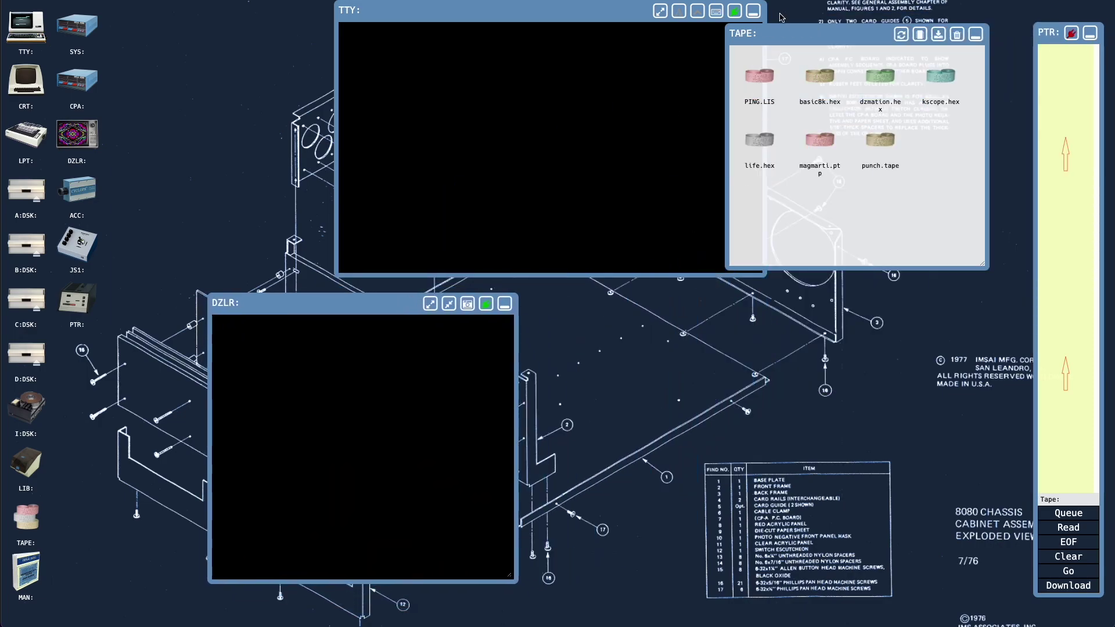
pyautogui.moveTo(608, 5); pyautogui.dragTo(476, 9)
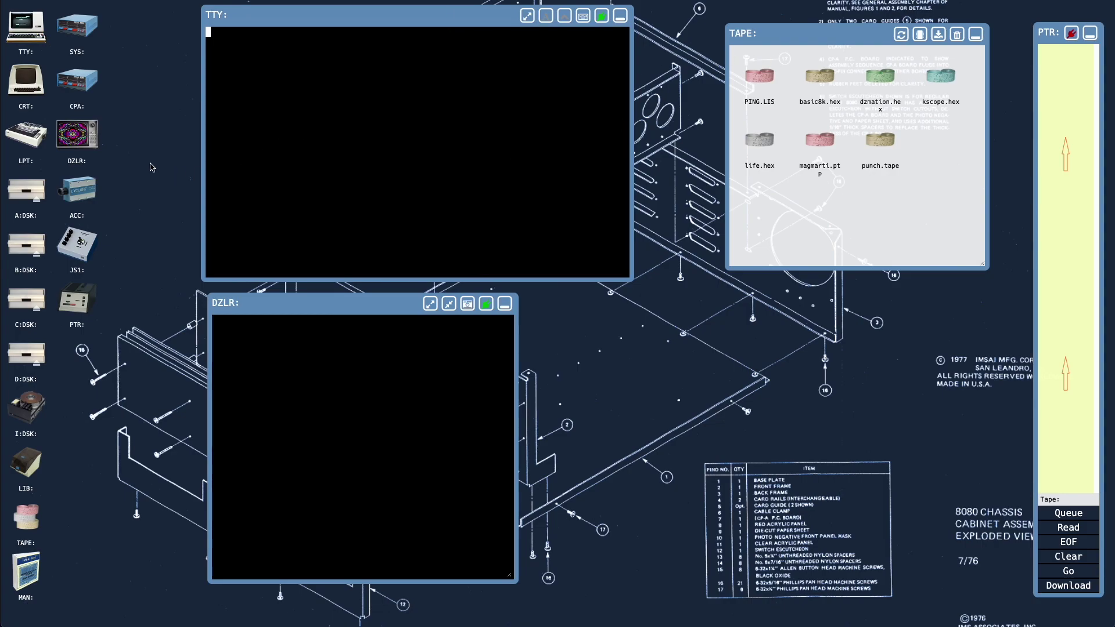
pyautogui.doubleClick(68, 84)
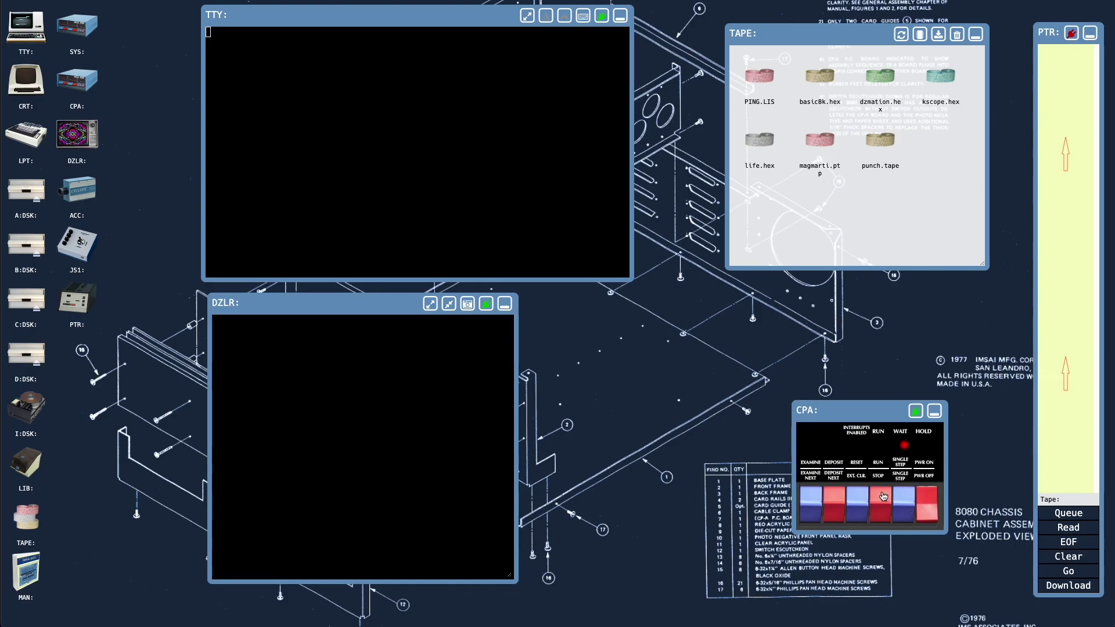
# Step: Flip the RUN switch on the CPA front panel to start the CPU
pyautogui.click(884, 497)
# Step: Load magmarti.ptp into the PTR reader and read it until the Dazzler draws the martini glass
pyautogui.moveTo(822, 144); pyautogui.dragTo(1060, 205)
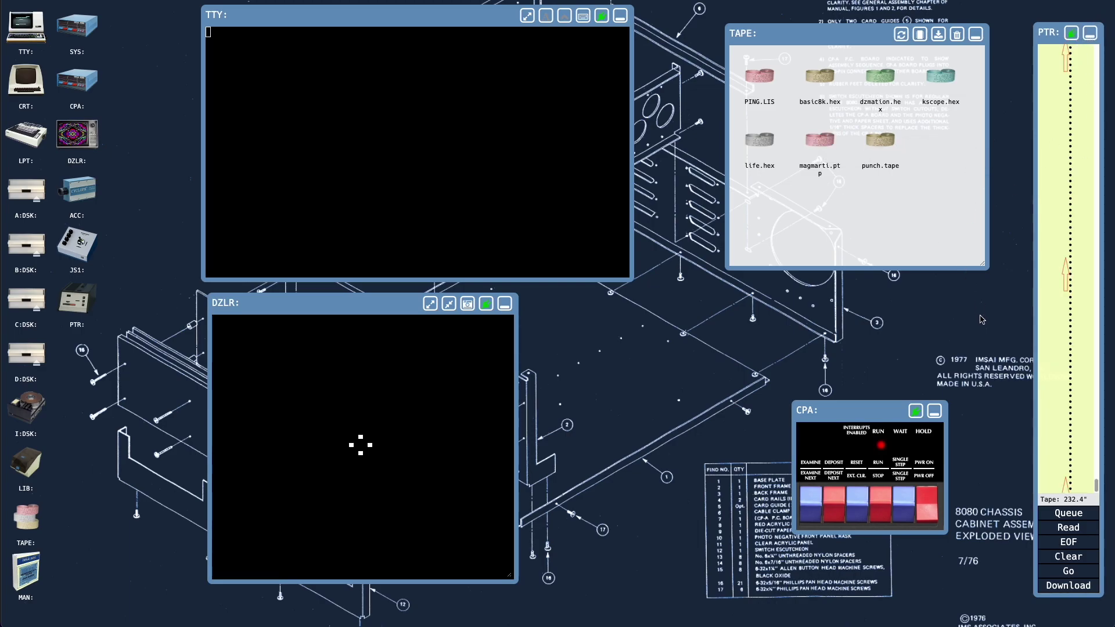
pyautogui.click(1076, 530)
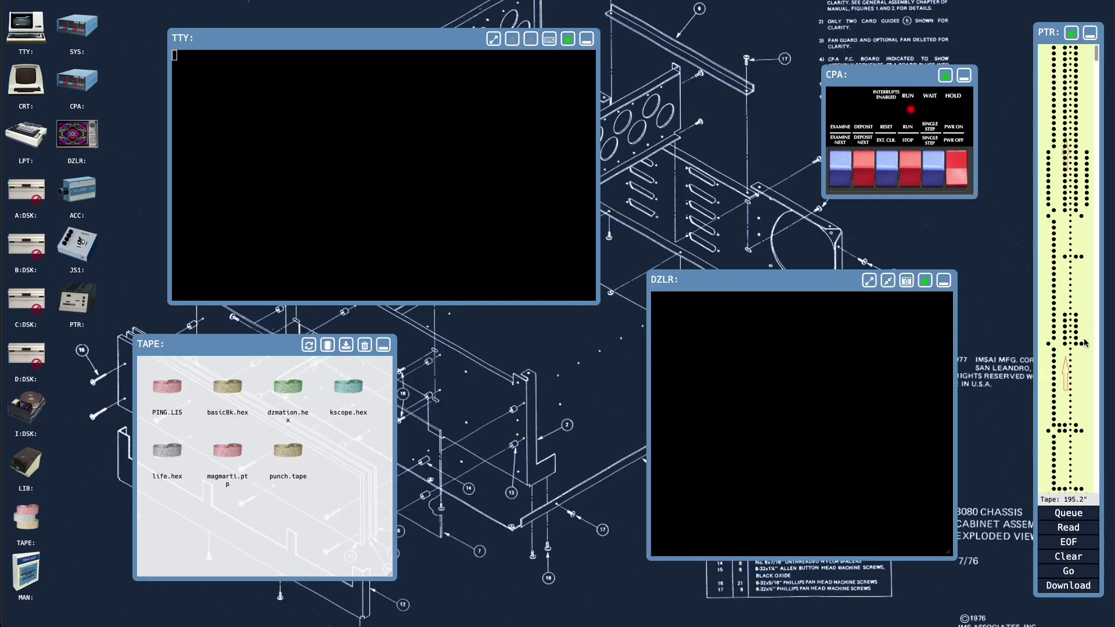
pyautogui.click(1076, 529)
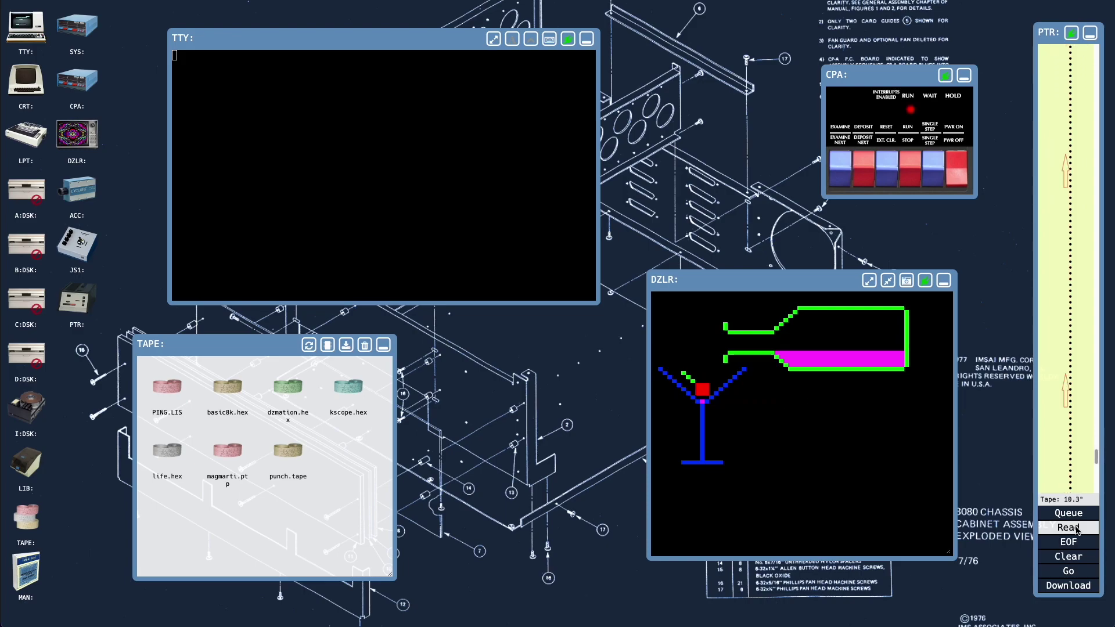
# Step: Resume the tape read, shift the TTY window up, and open SYS reporting dzmation.hex boot code
pyautogui.click(1077, 529)
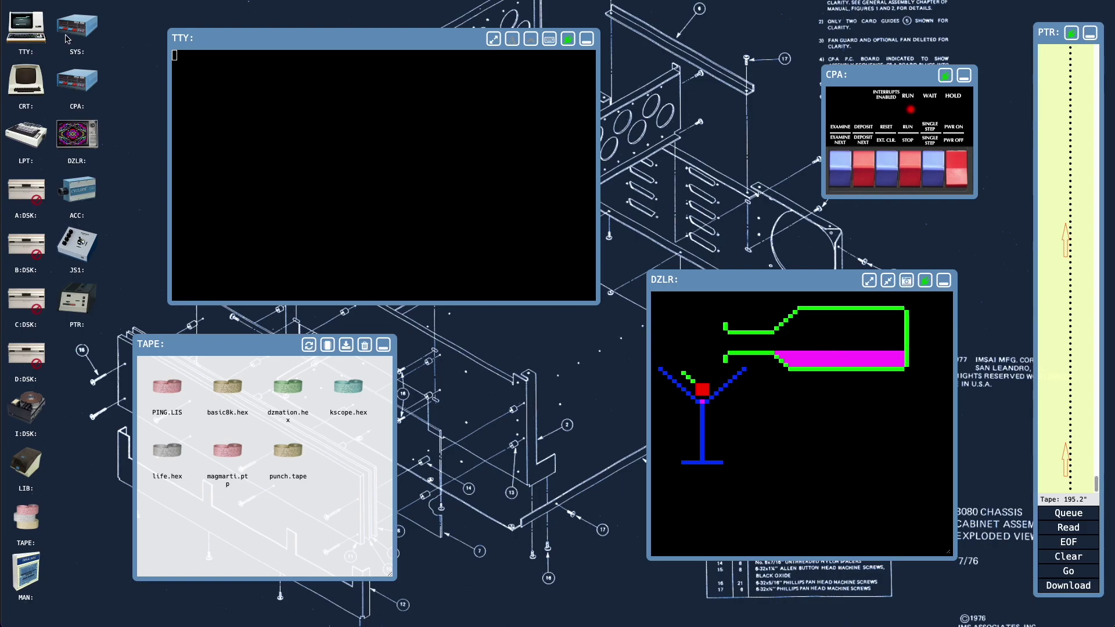
pyautogui.moveTo(281, 41)
pyautogui.mouseDown()
pyautogui.moveTo(407, 38)
pyautogui.moveTo(331, 0)
pyautogui.moveTo(293, 36)
pyautogui.mouseUp()
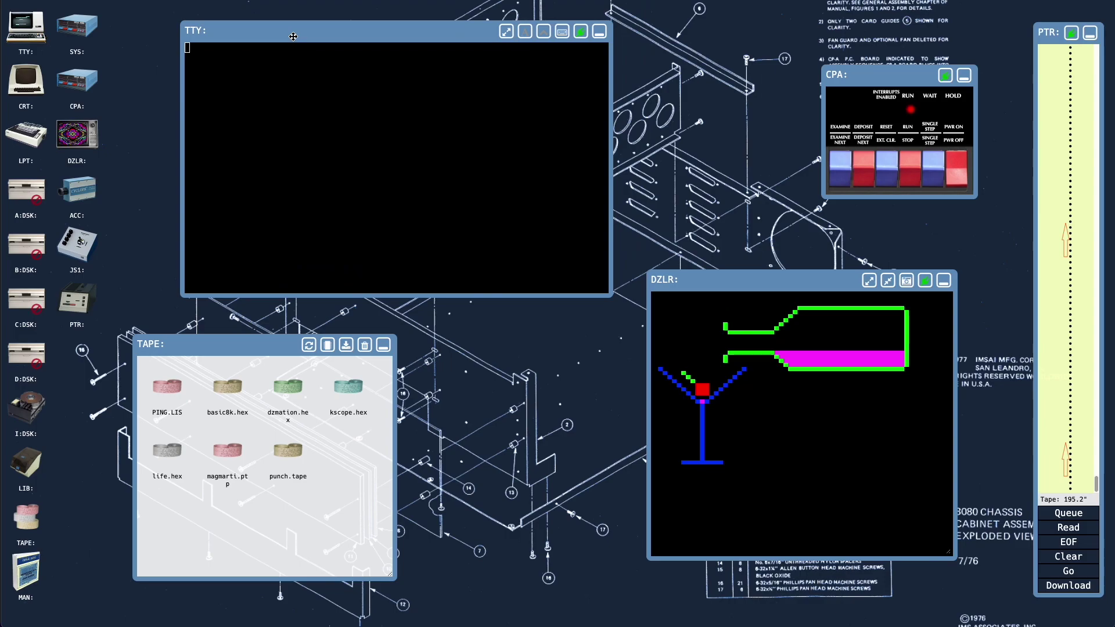
pyautogui.click(71, 29)
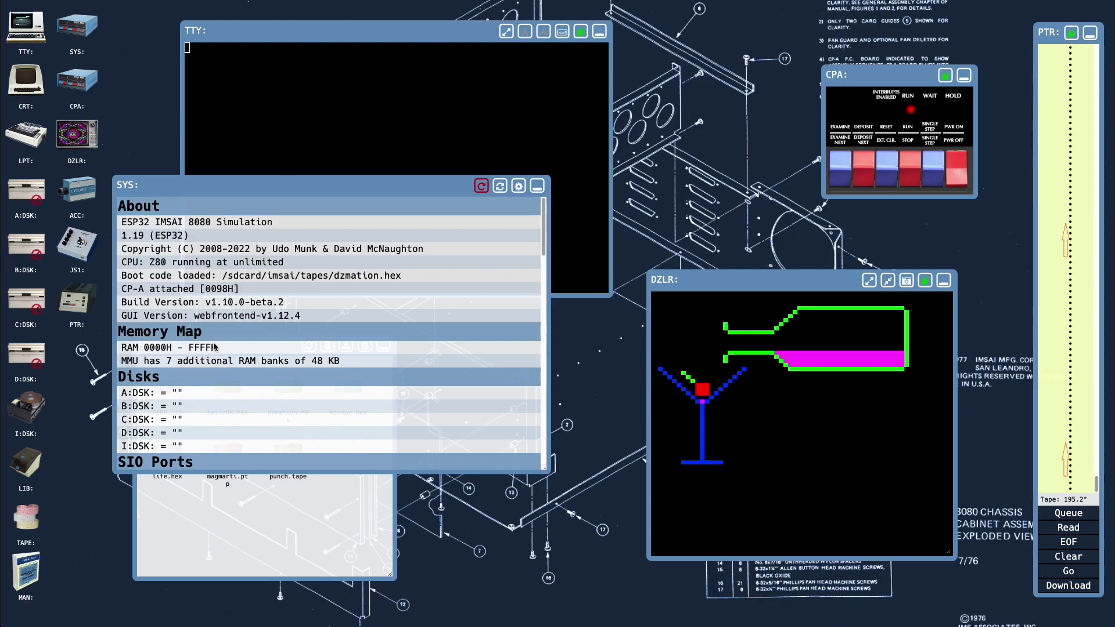
# Step: Load system.conf in the CFG editor and scroll through the MEMORY 1–4 sections down to xybasic.hex
pyautogui.click(521, 187)
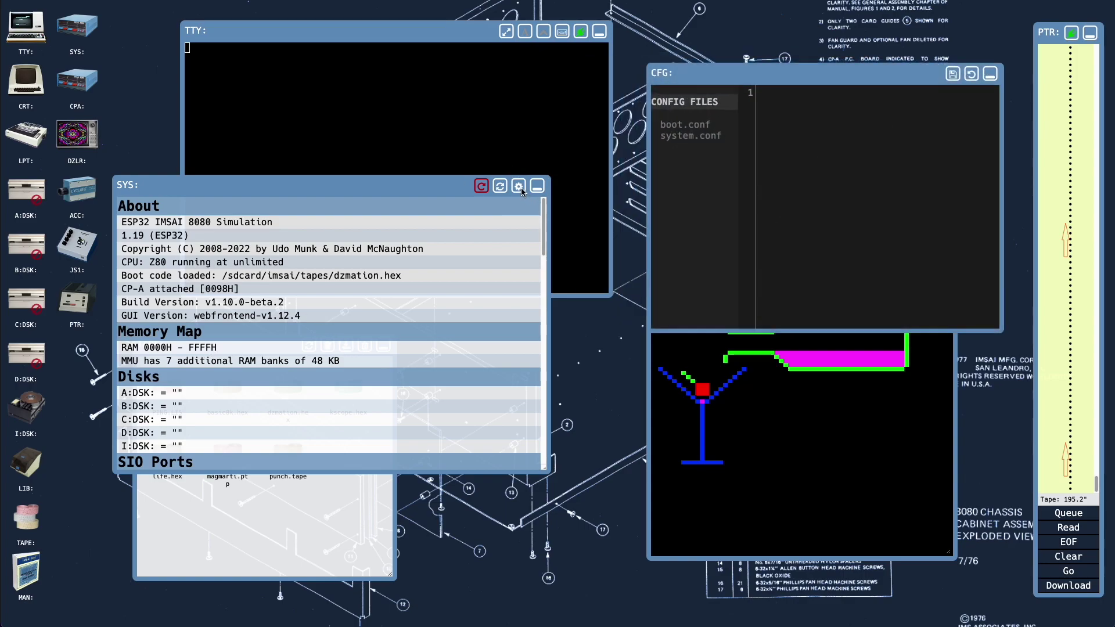
pyautogui.click(697, 141)
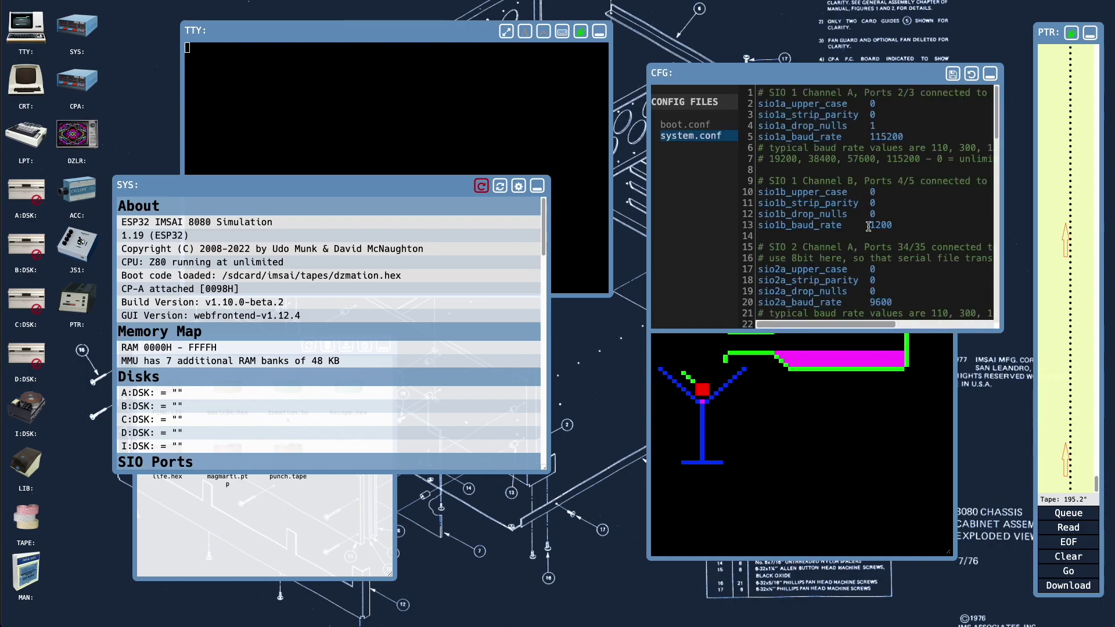
pyautogui.scroll(-1, 868, 222)
pyautogui.scroll(-9, 868, 222)
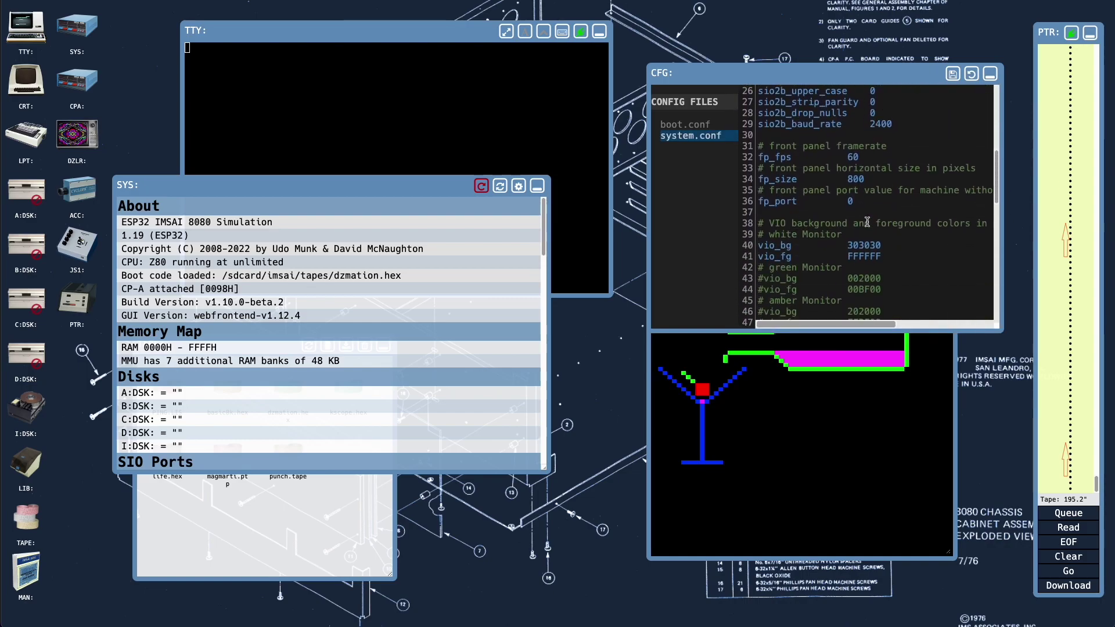
pyautogui.scroll(-1, 868, 220)
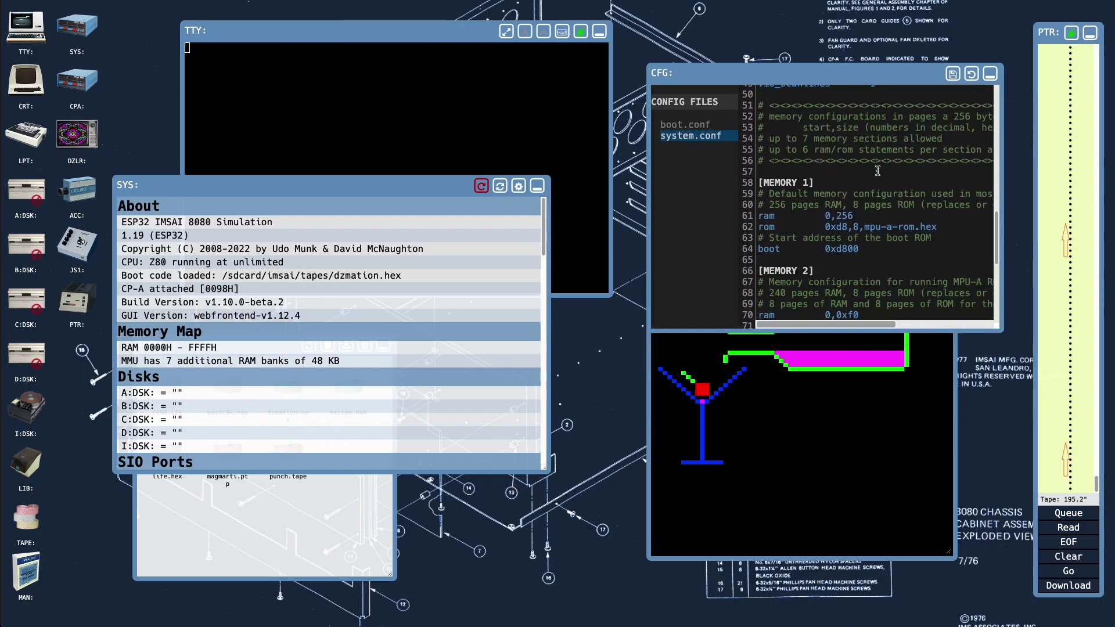
pyautogui.scroll(-1, 876, 251)
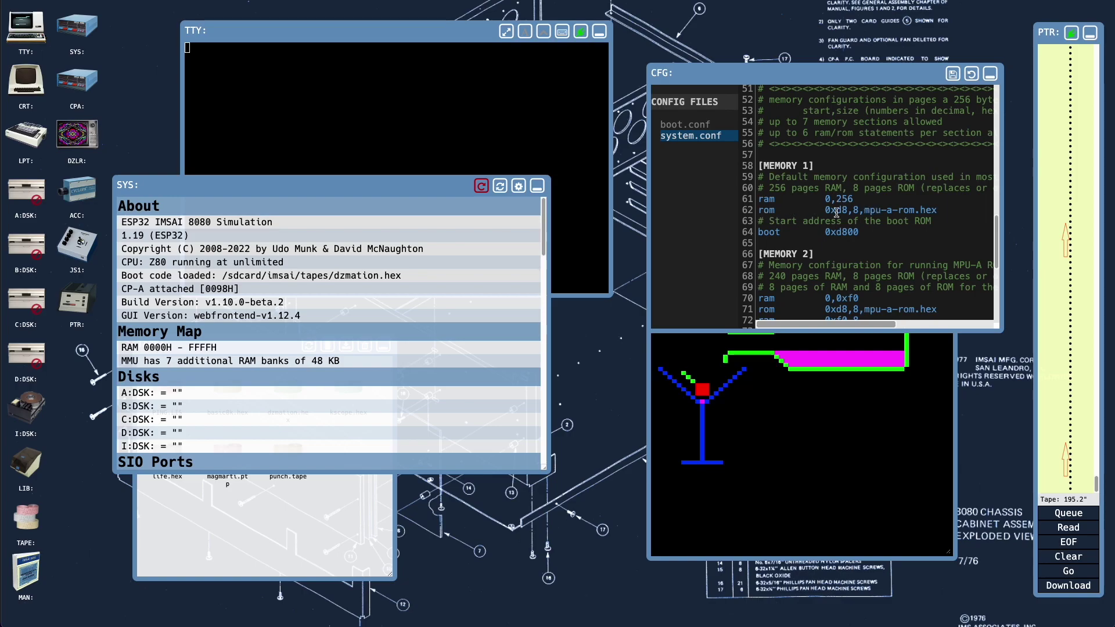
pyautogui.scroll(-2, 870, 211)
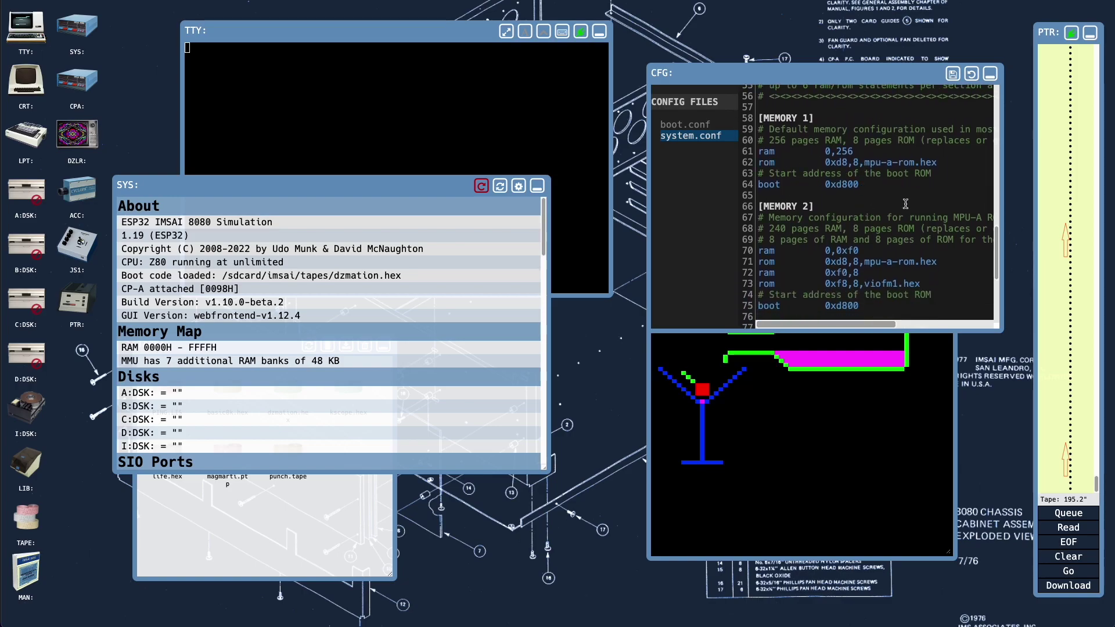
pyautogui.scroll(-1, 895, 271)
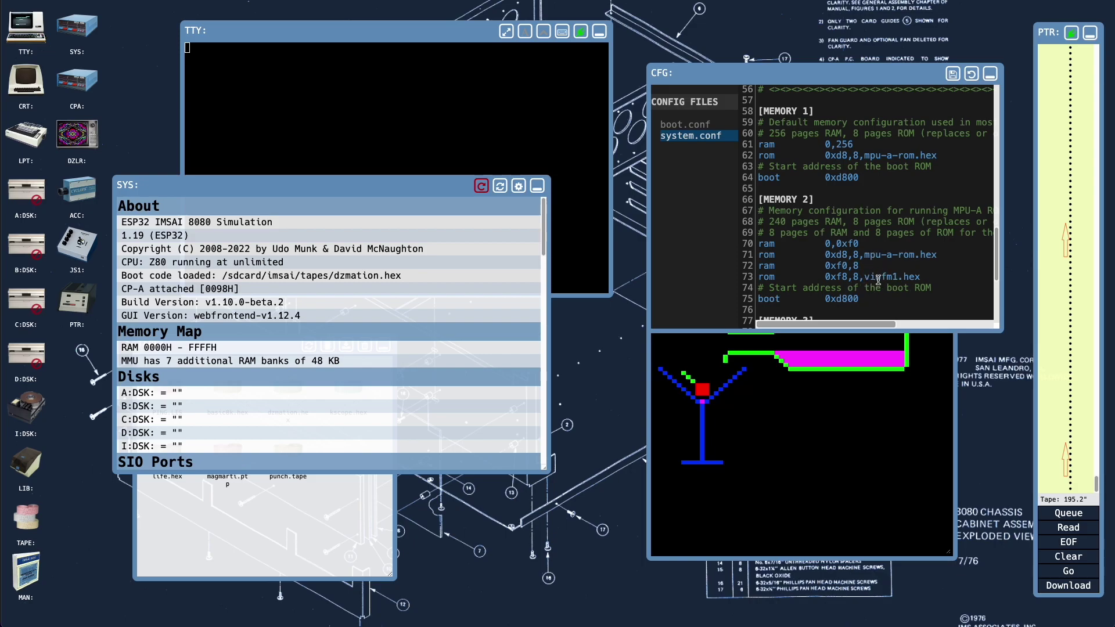
pyautogui.scroll(-3, 878, 280)
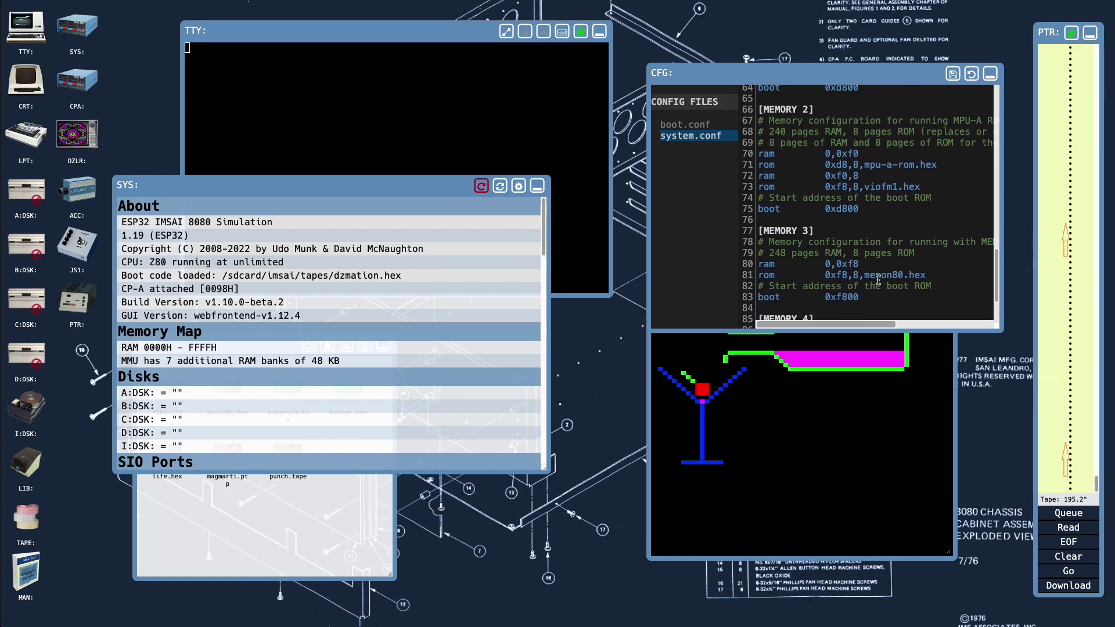
pyautogui.scroll(-2, 879, 280)
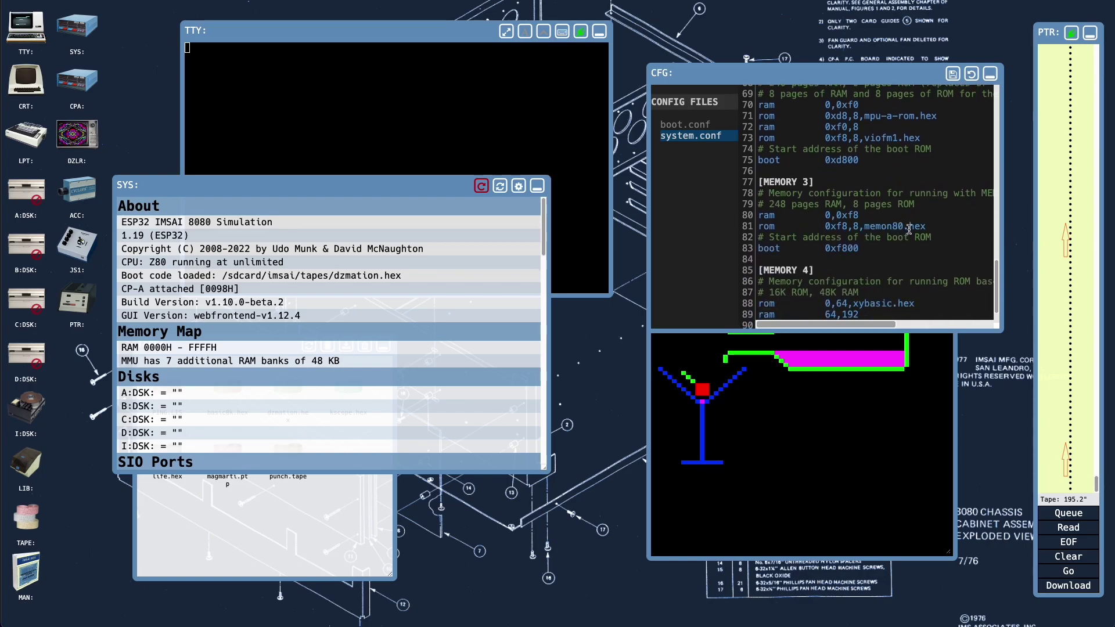
pyautogui.scroll(-1, 917, 226)
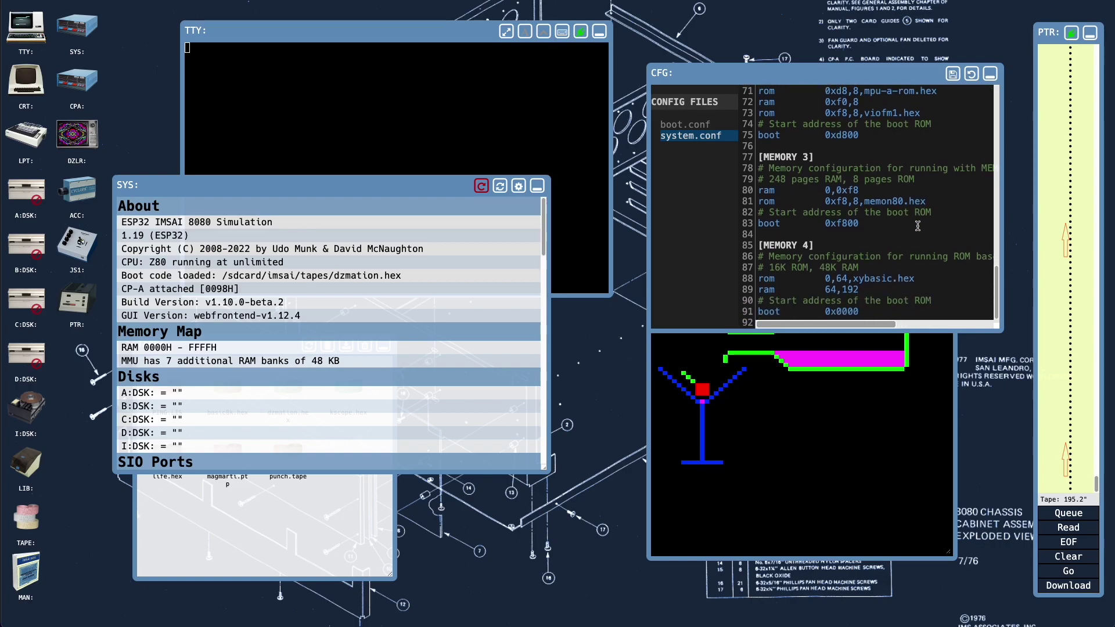
pyautogui.scroll(-1, 918, 226)
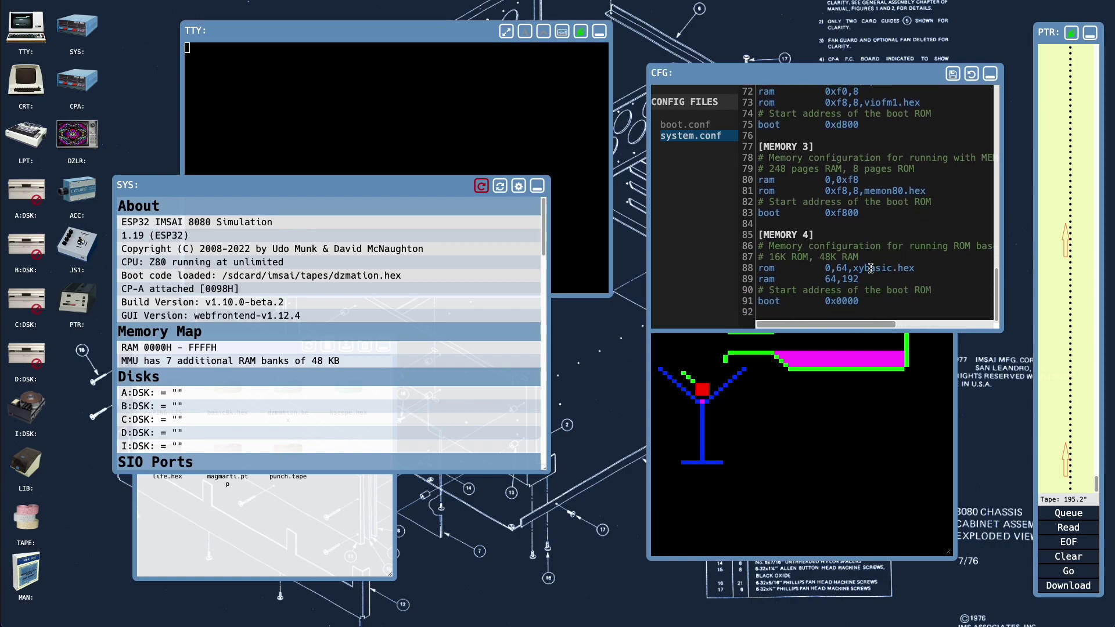